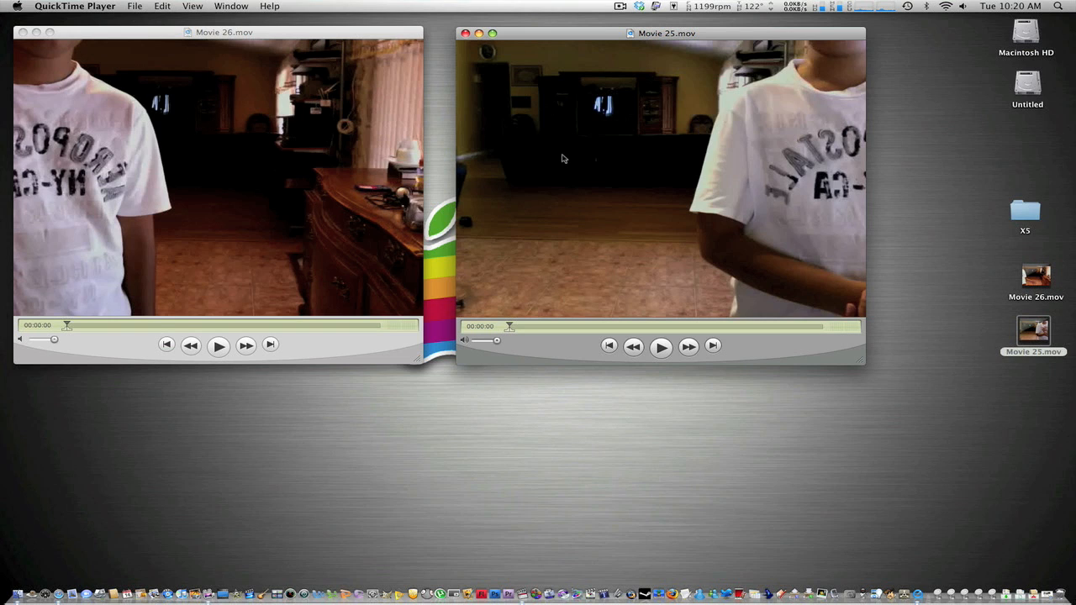
# Close the Movie 25 and Movie 26 player windows and switch to Final Cut Pro.
pyautogui.moveTo(551, 38); pyautogui.dragTo(614, 40)
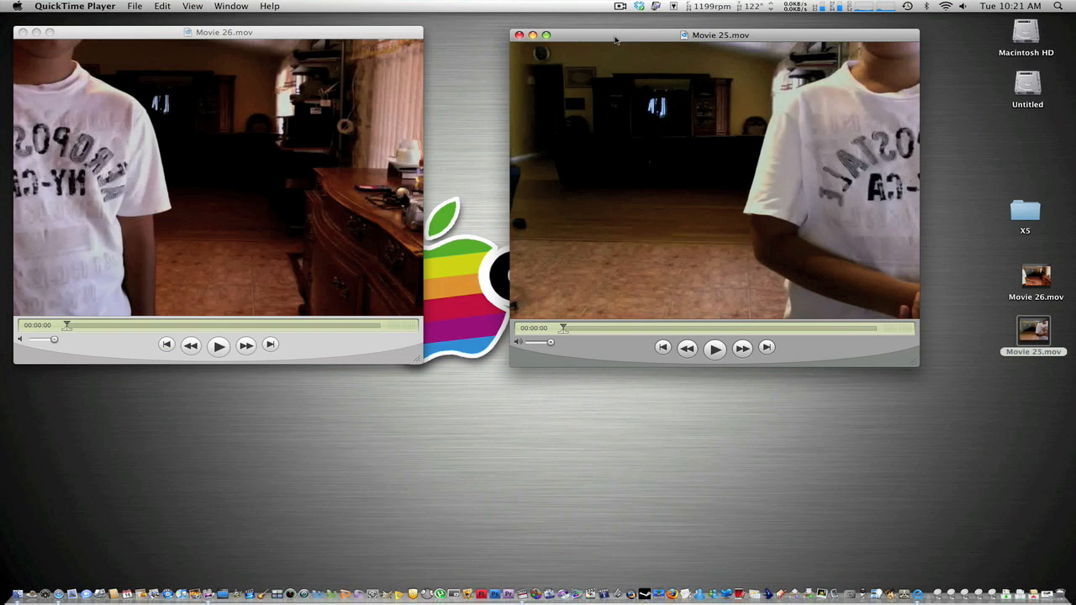
pyautogui.click(518, 35)
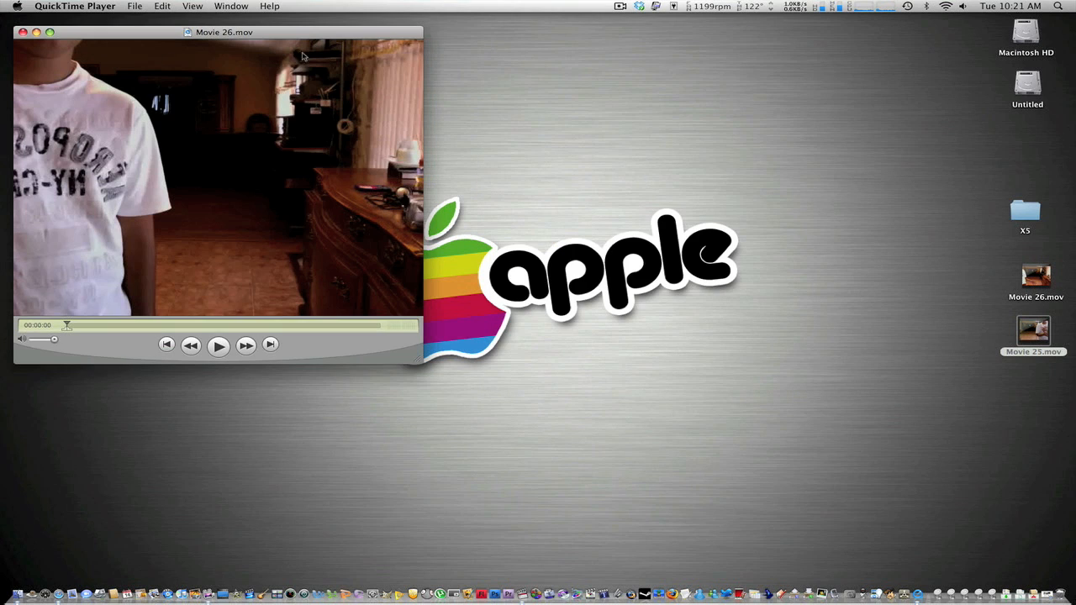
pyautogui.click(21, 34)
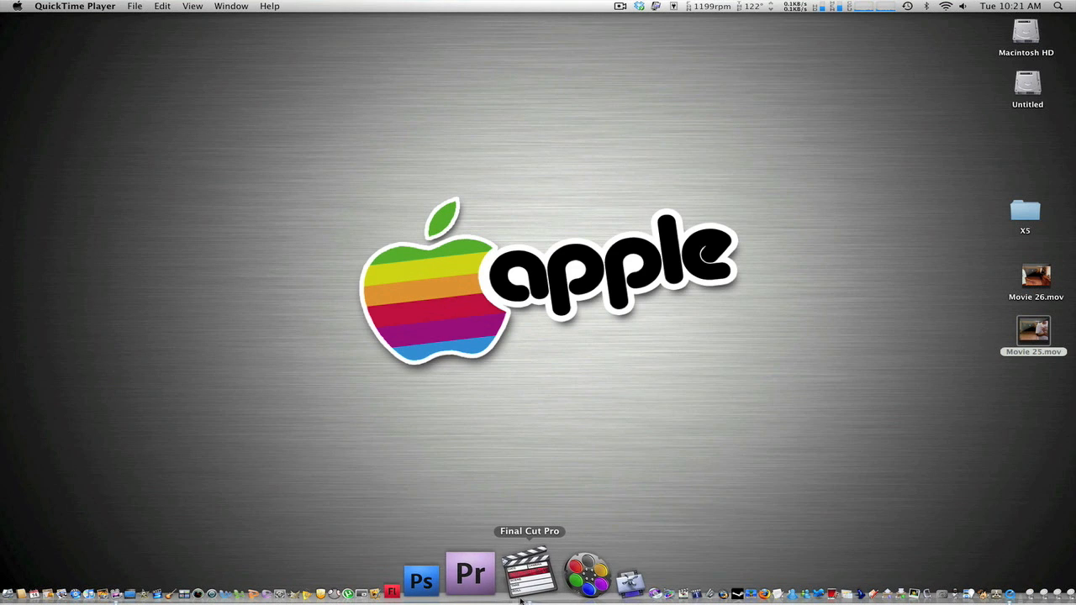
pyautogui.click(522, 598)
# Import Movie 25.mov and Movie 26.mov from the Desktop into the project.
pyautogui.rightClick(56, 64)
pyautogui.moveTo(67, 67)
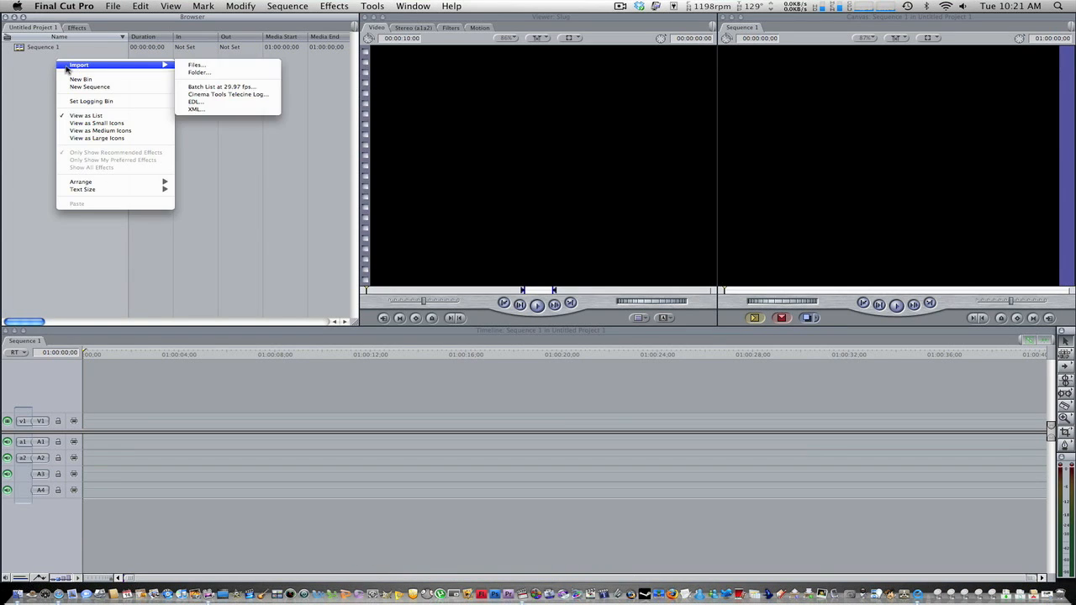
pyautogui.click(195, 65)
pyautogui.click(490, 151)
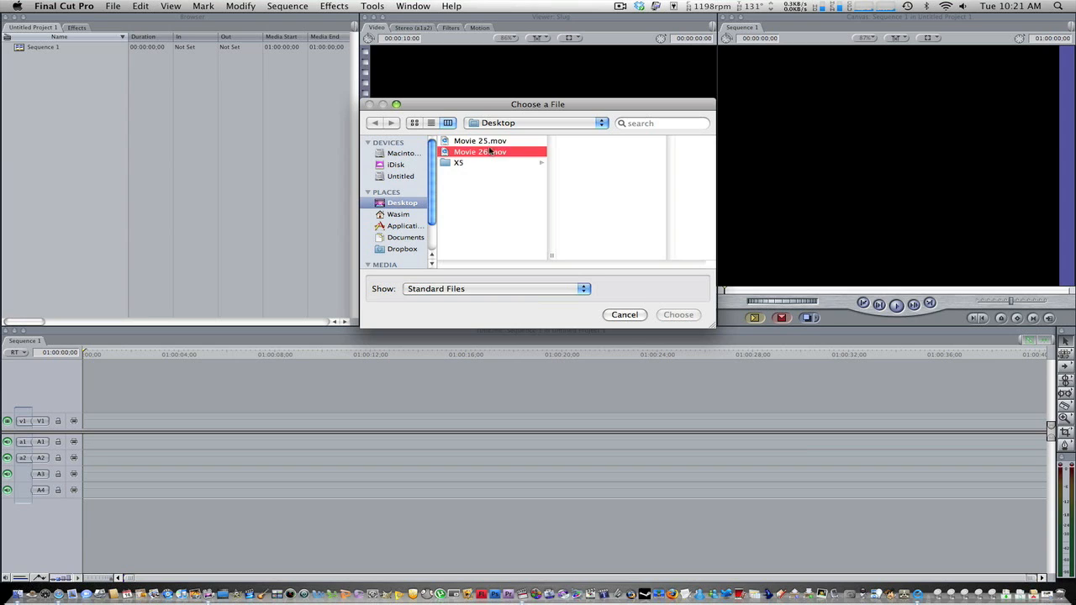
pyautogui.keyDown('shift'); pyautogui.click(479, 141); pyautogui.keyUp('shift')
pyautogui.click(678, 314)
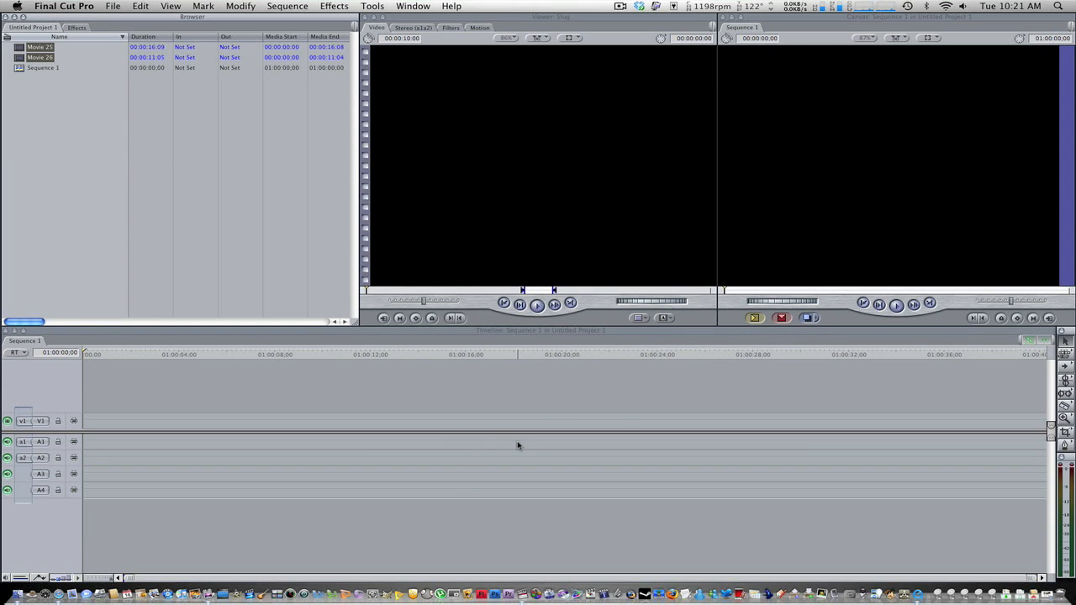
pyautogui.click(52, 159)
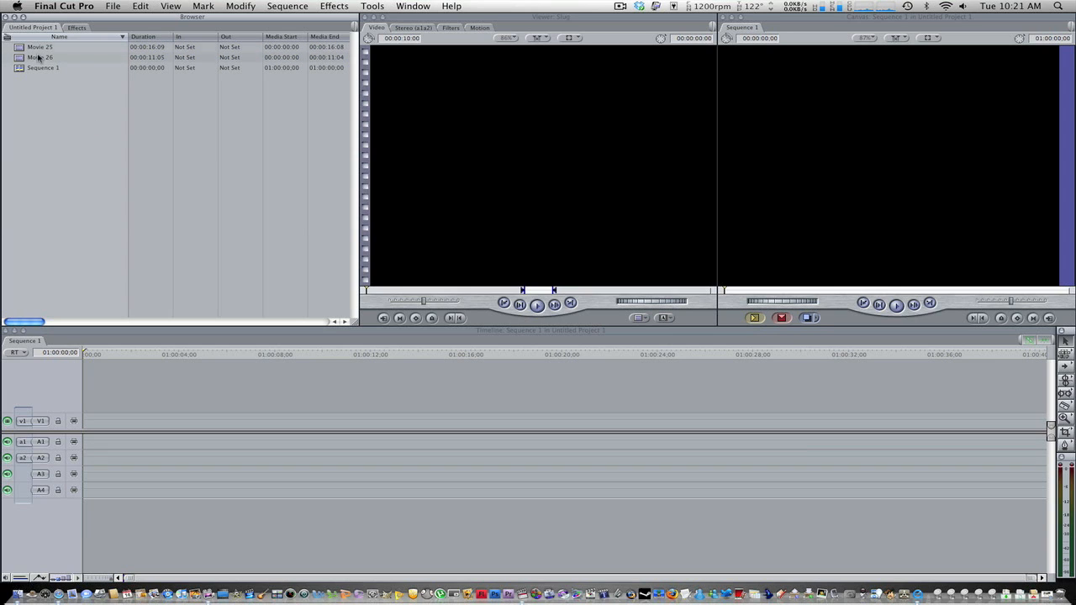
# Add Movie 25 to the start of Sequence 1 and place Movie 26 after it with a short gap.
pyautogui.moveTo(37, 50); pyautogui.dragTo(953, 74)
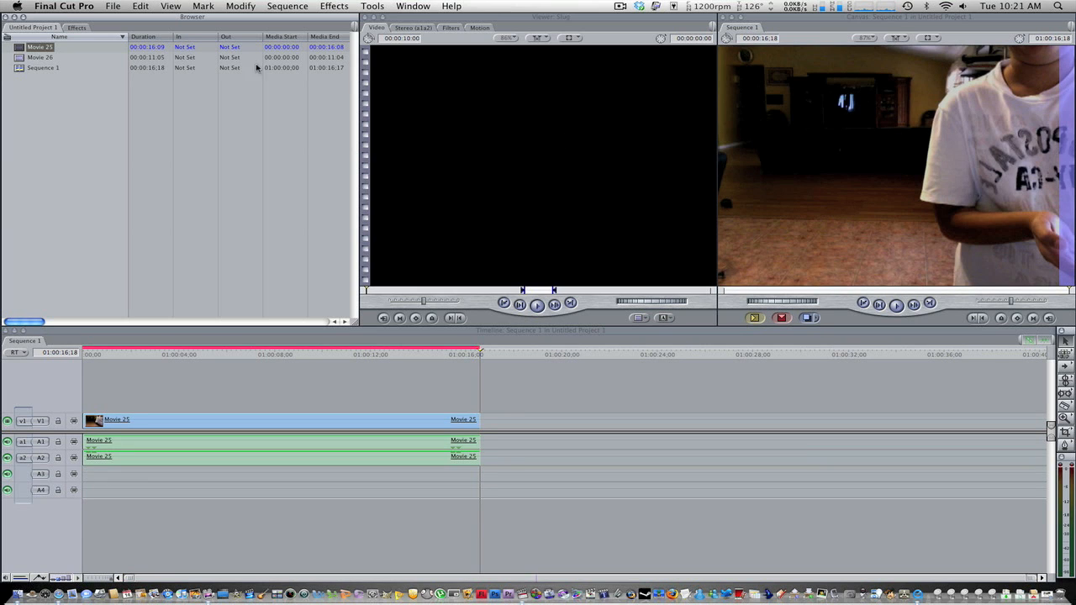
pyautogui.moveTo(31, 56); pyautogui.dragTo(925, 109)
pyautogui.moveTo(620, 423); pyautogui.dragTo(678, 424)
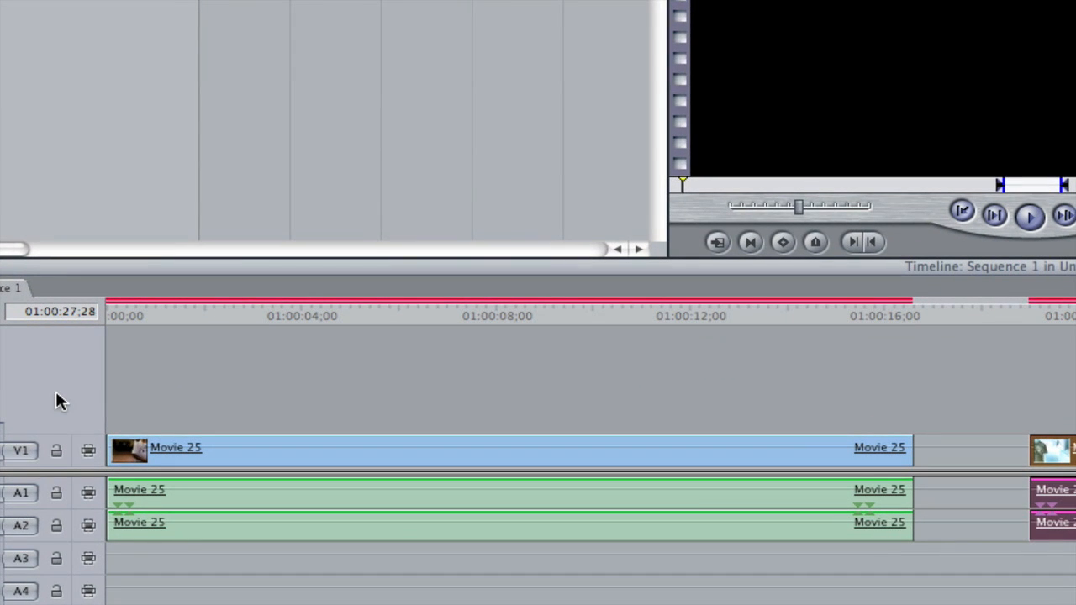
# Add video track V2 and move Movie 26 onto it at the start of the sequence, above Movie 25.
pyautogui.rightClick(59, 396)
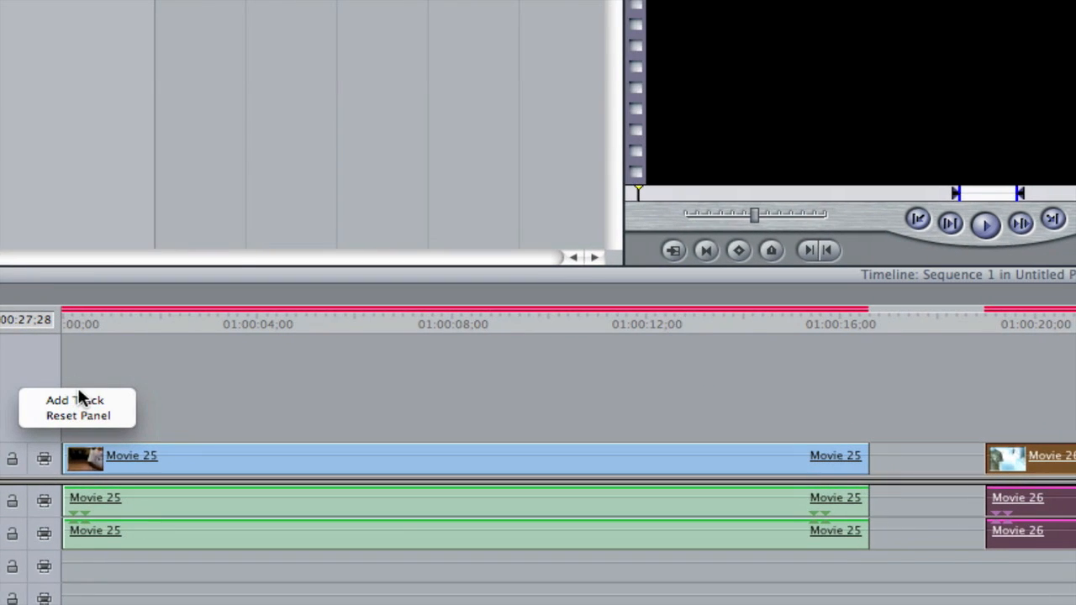
pyautogui.click(118, 393)
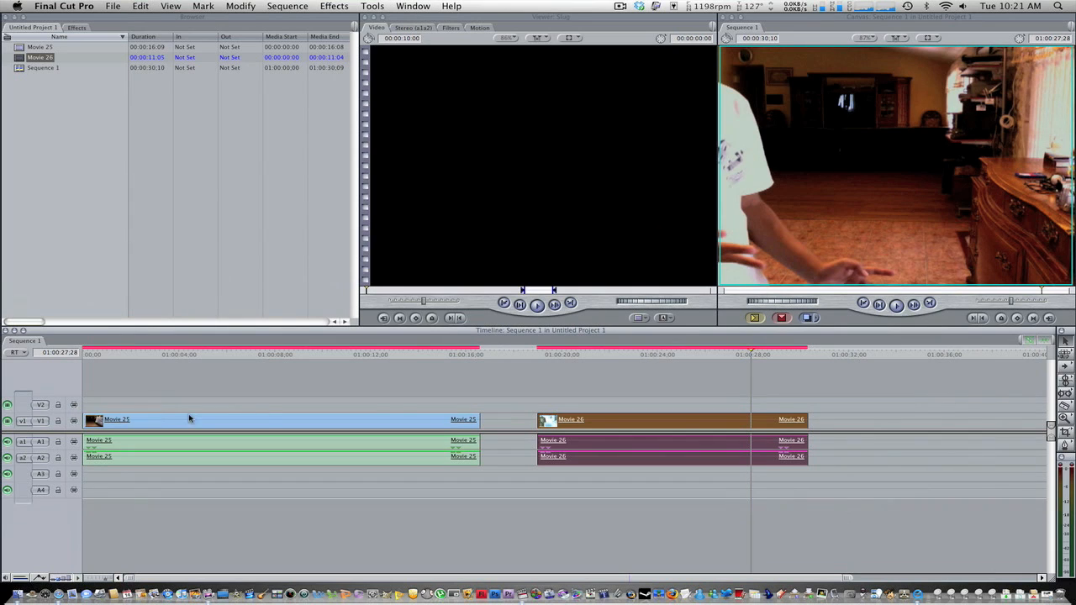
pyautogui.moveTo(614, 419); pyautogui.dragTo(155, 400)
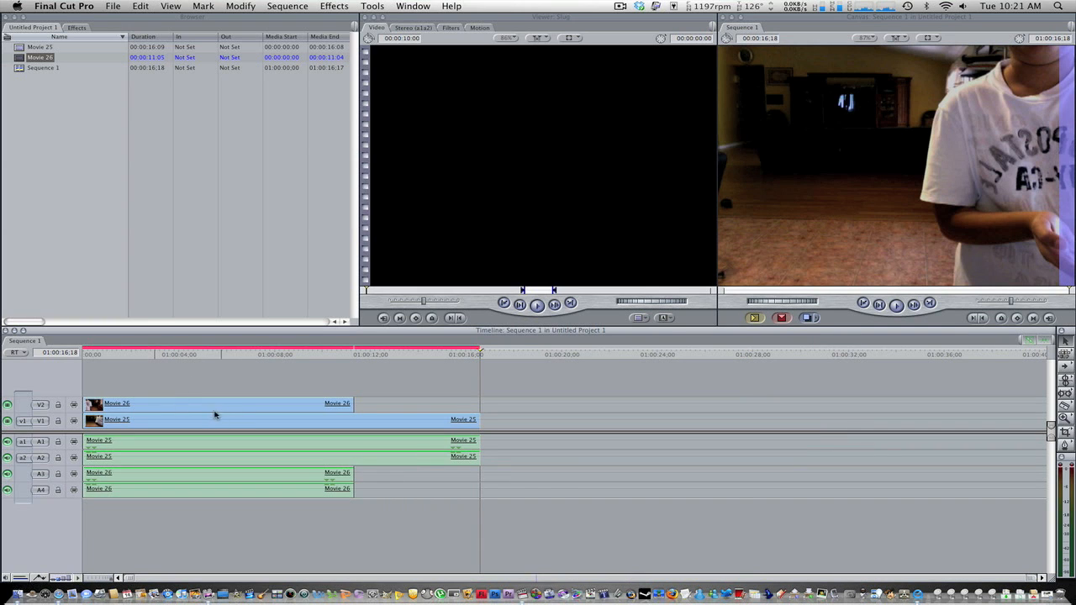
# Try Movie 26 aligned with the end of Movie 25, and return it to the start of the sequence.
pyautogui.moveTo(182, 406); pyautogui.dragTo(307, 409)
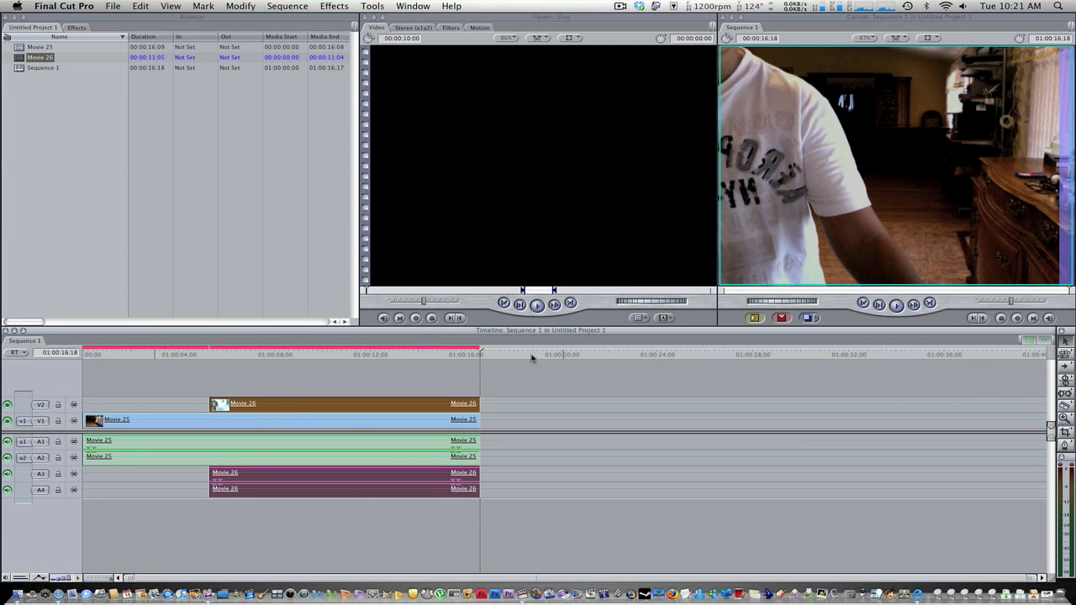
pyautogui.moveTo(481, 349); pyautogui.dragTo(483, 388)
pyautogui.moveTo(365, 397); pyautogui.dragTo(243, 404)
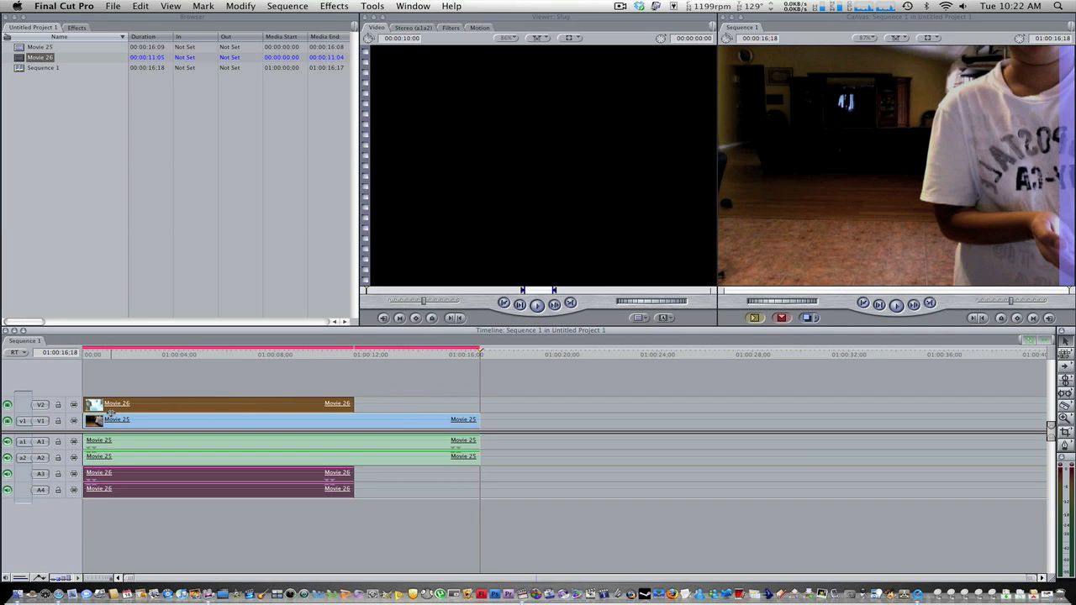
# Lock video tracks V1 and V2 so the audio can be edited separately.
pyautogui.click(368, 451)
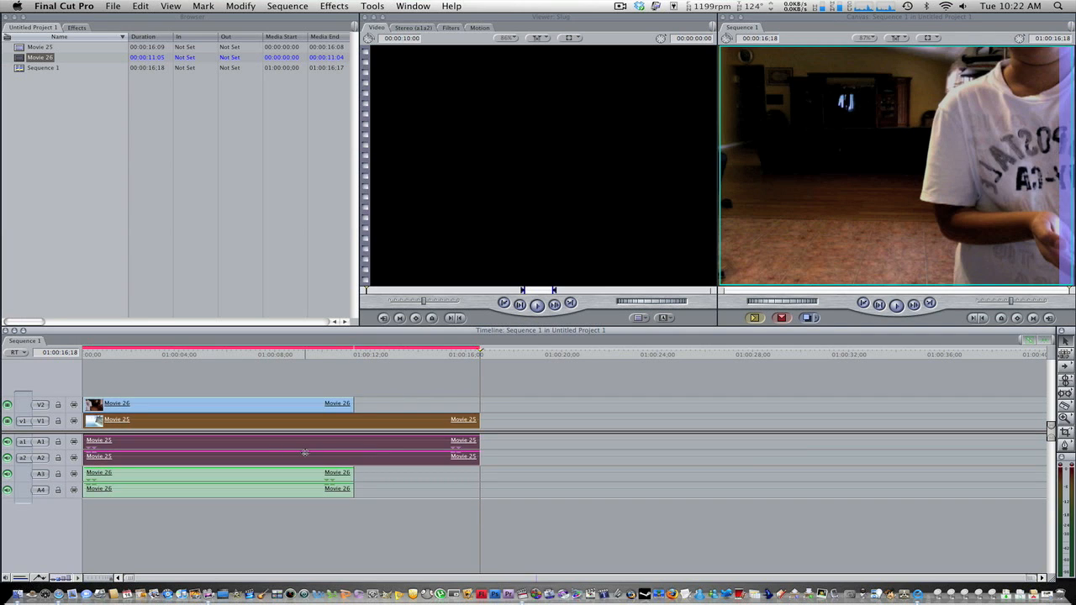
pyautogui.click(551, 412)
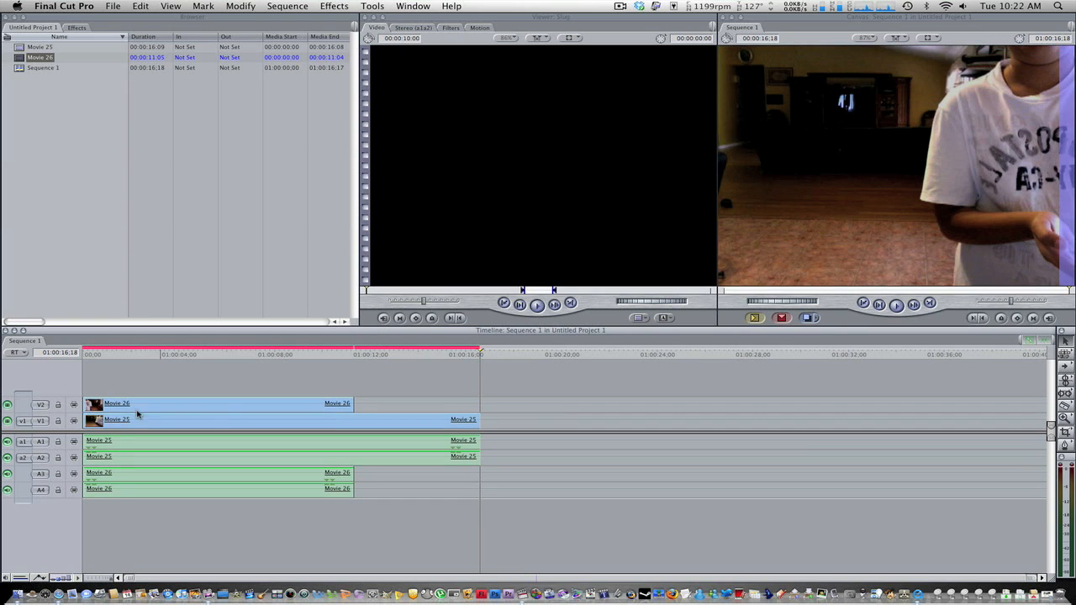
pyautogui.click(57, 405)
pyautogui.click(57, 420)
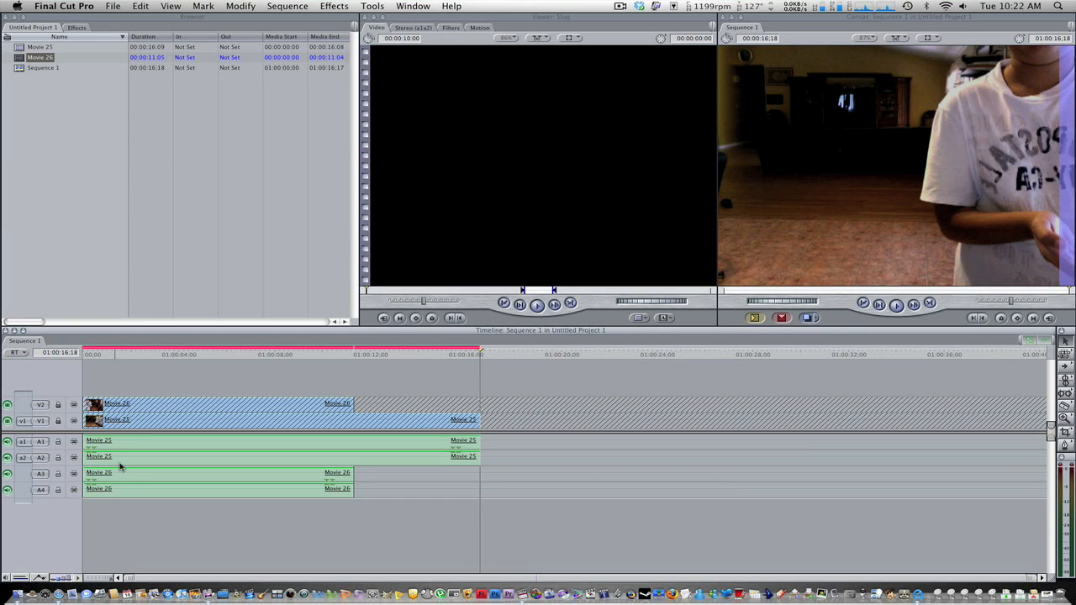
# Delete the audio clips of Movie 25 and Movie 26 and unlock video tracks V1 and V2.
pyautogui.click(140, 447)
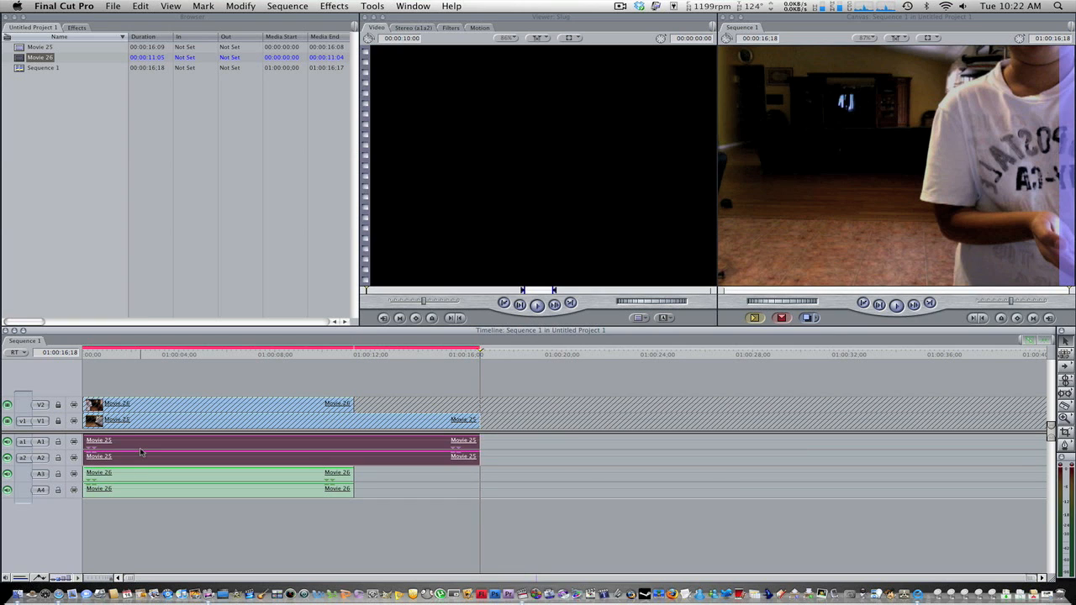
pyautogui.press('Delete')
pyautogui.click(194, 481)
pyautogui.press('Delete')
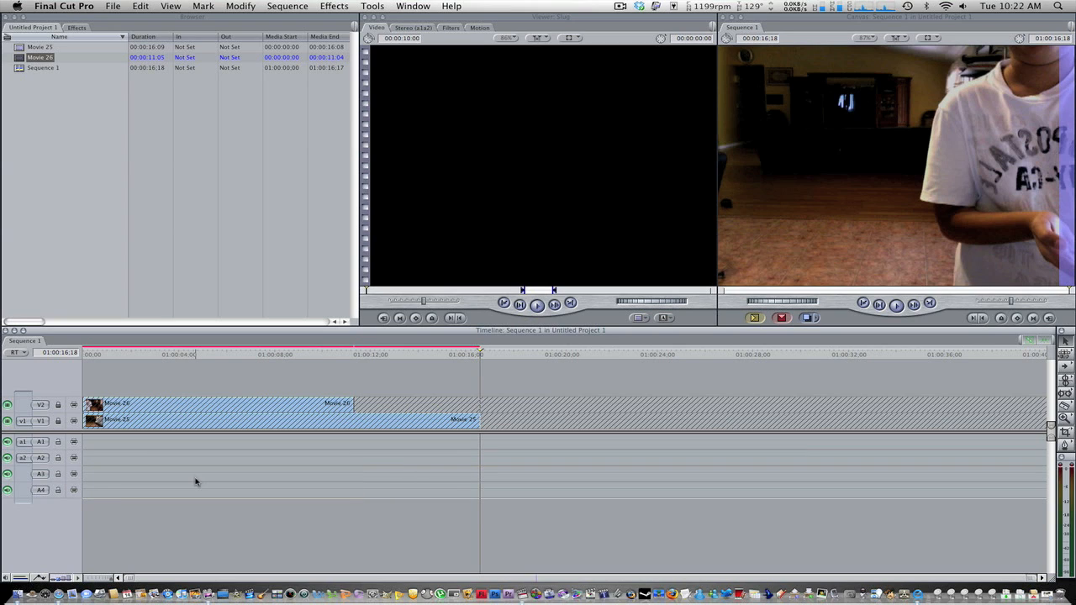
pyautogui.click(58, 406)
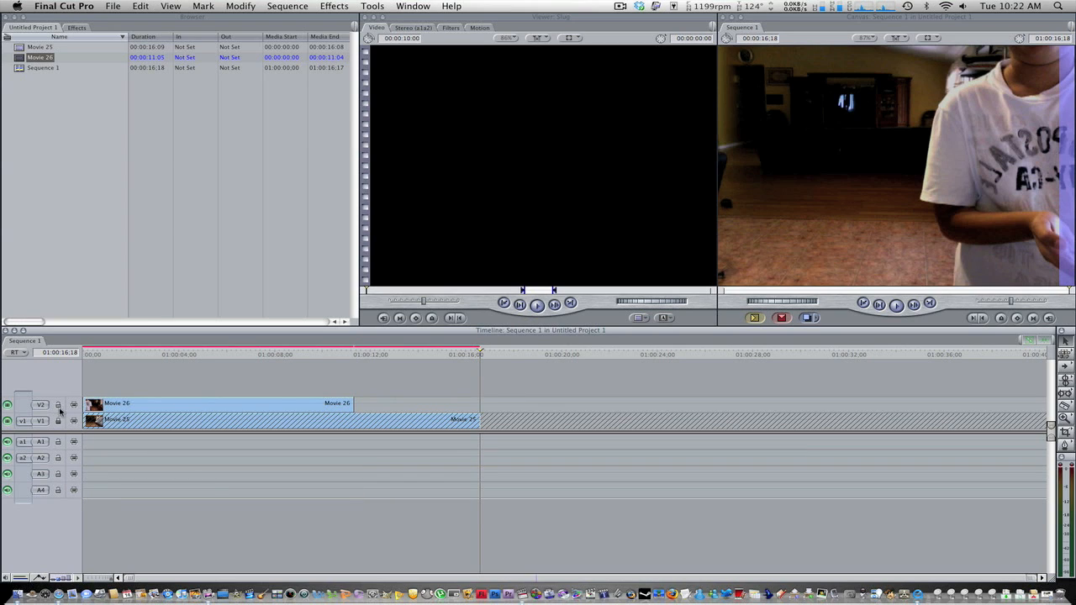
pyautogui.click(58, 421)
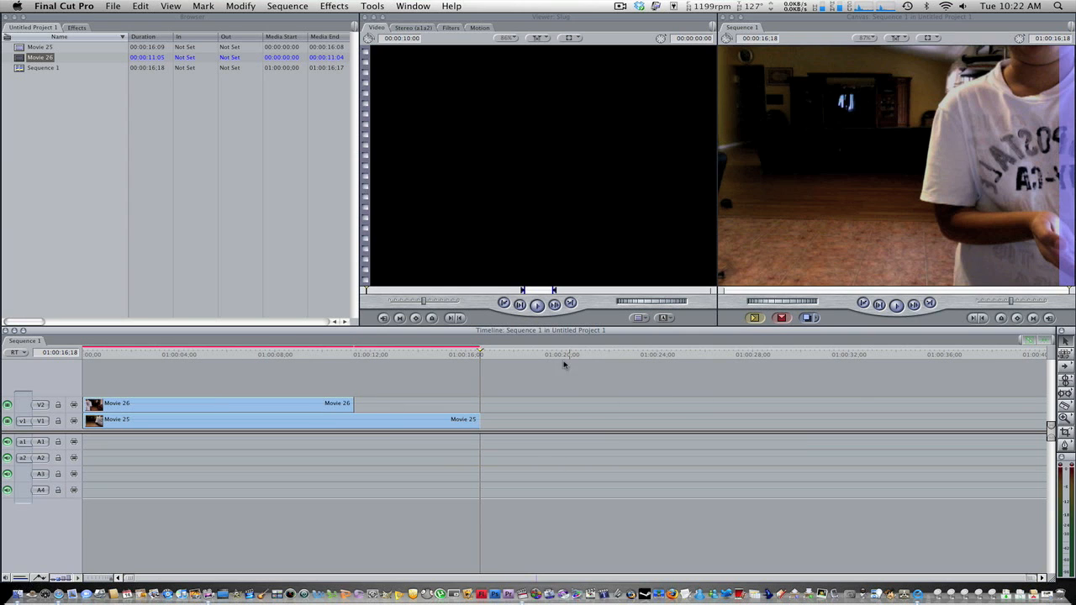
# Split Movie 25 at the end of Movie 26, at 01:00:11;10, and delete the leftover piece.
pyautogui.moveTo(482, 351); pyautogui.dragTo(354, 355)
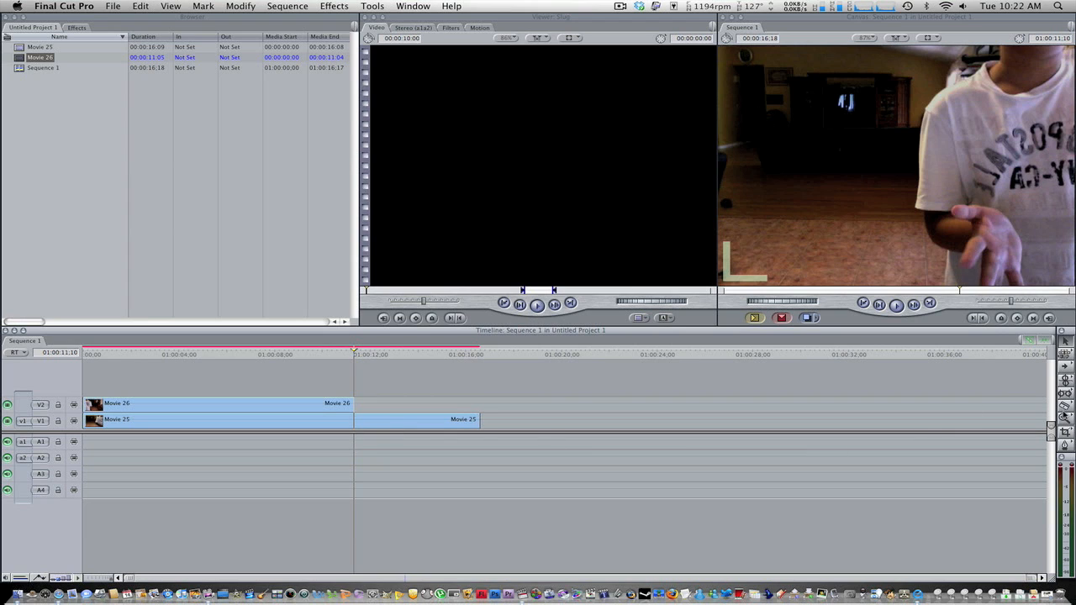
pyautogui.click(353, 420)
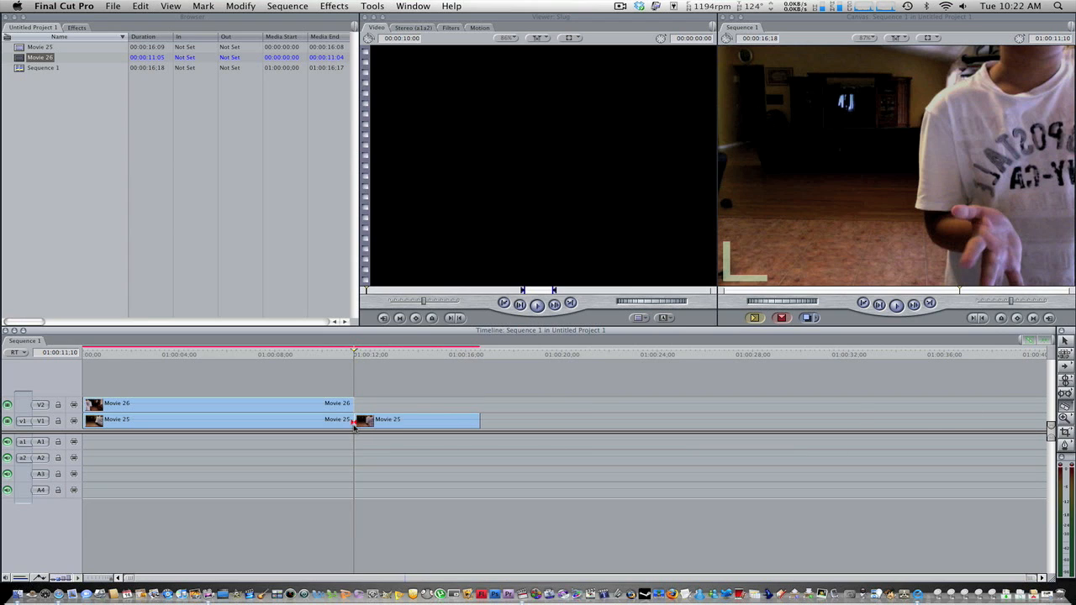
pyautogui.click(1066, 343)
pyautogui.click(427, 426)
pyautogui.press('Delete')
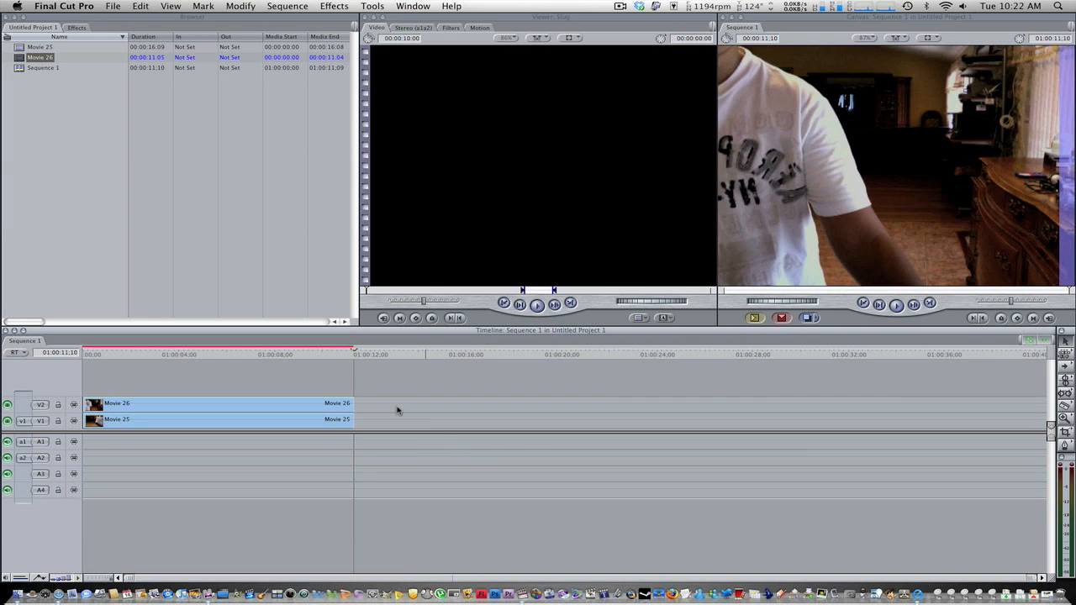
# With the playhead at the sequence start, set Movie 26's right crop to 50 so Movie 25 shows beneath it.
pyautogui.moveTo(356, 351); pyautogui.dragTo(43, 372)
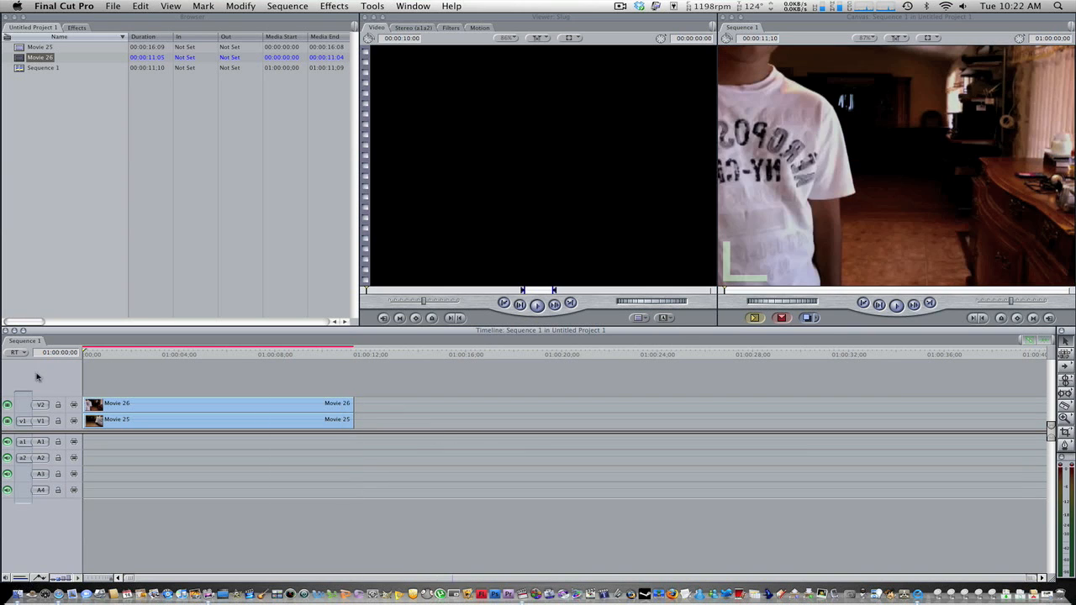
pyautogui.doubleClick(192, 409)
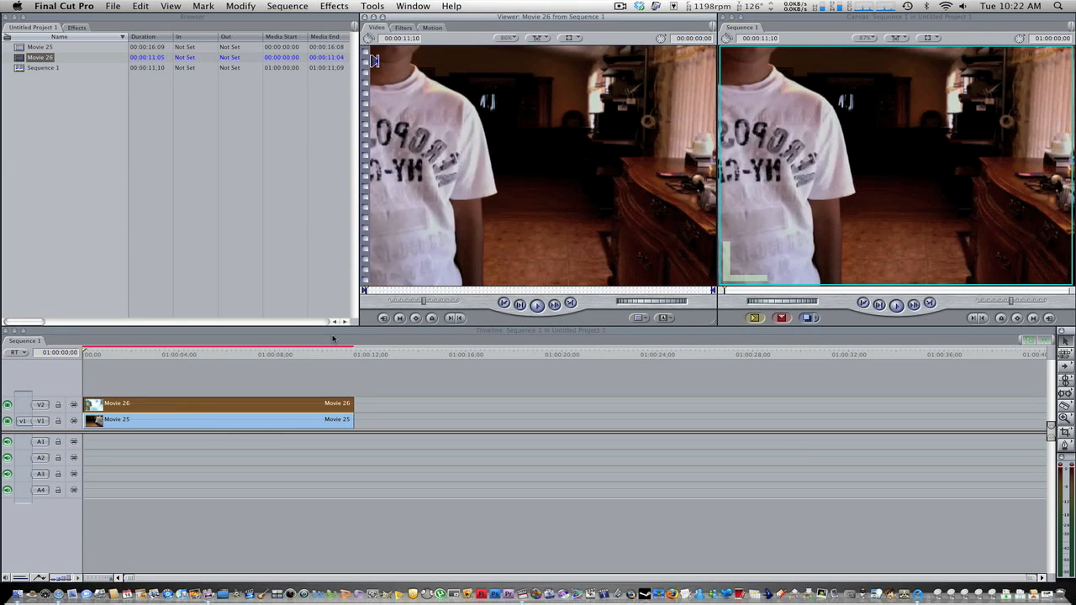
pyautogui.click(432, 28)
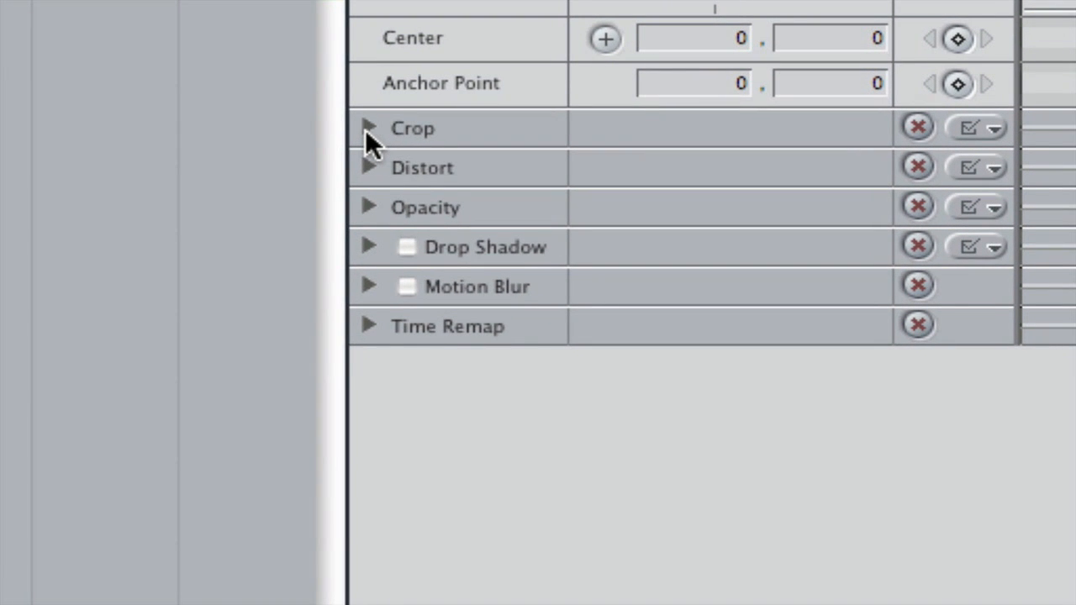
pyautogui.click(369, 128)
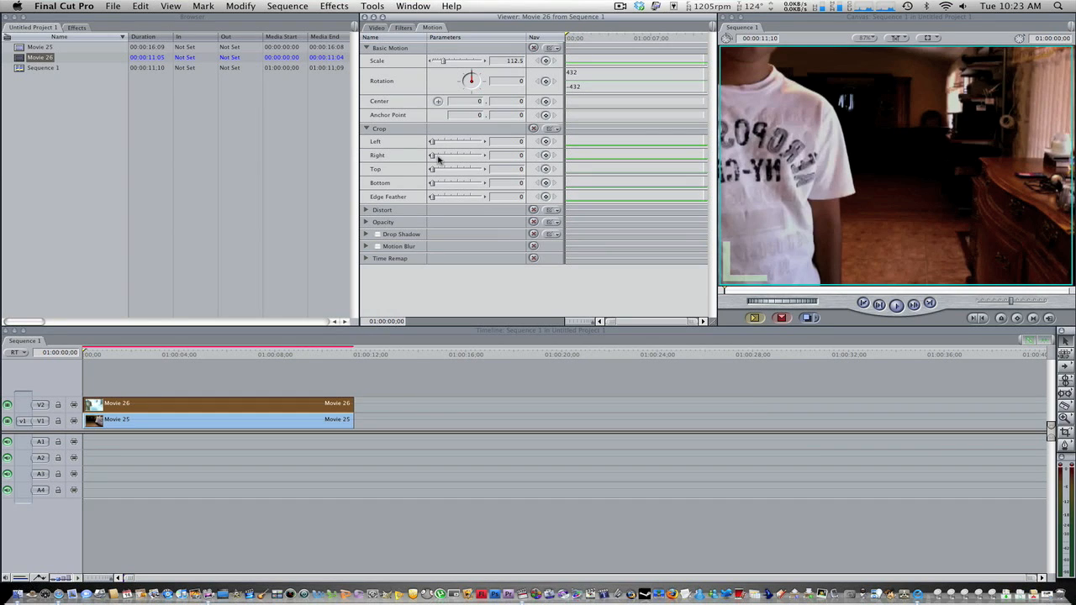
pyautogui.click(340, 423)
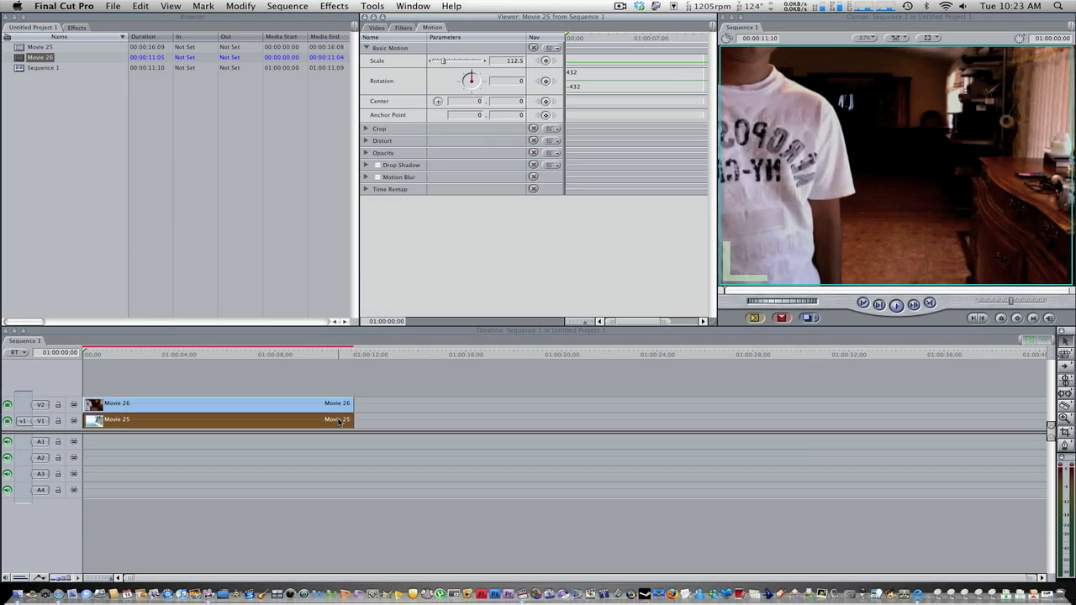
pyautogui.click(319, 404)
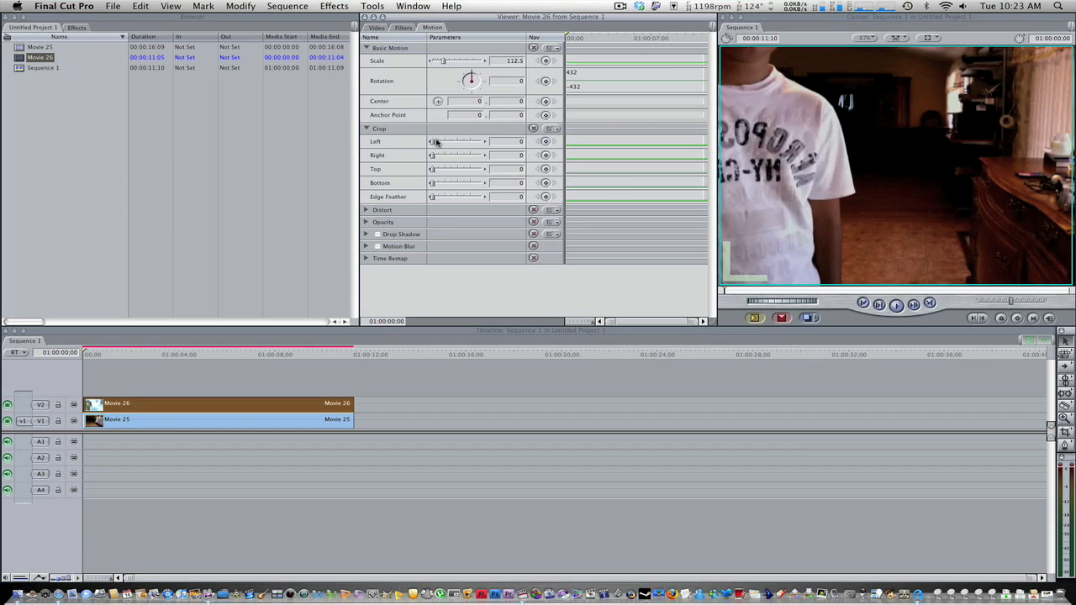
pyautogui.moveTo(434, 143)
pyautogui.mouseDown()
pyautogui.moveTo(456, 145)
pyautogui.moveTo(431, 143)
pyautogui.mouseUp()
pyautogui.moveTo(433, 157); pyautogui.dragTo(458, 163)
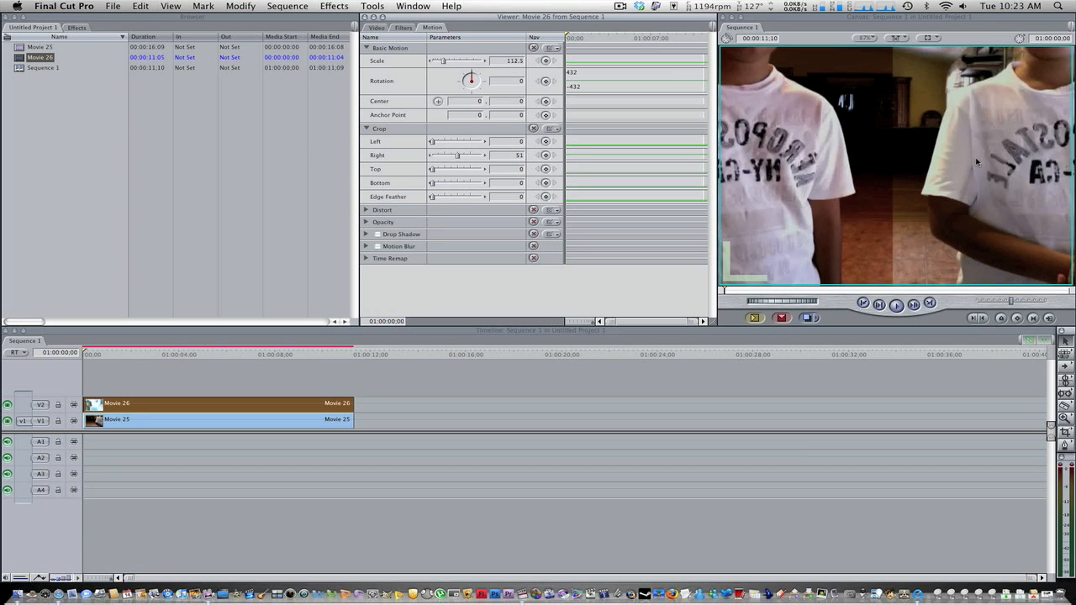
pyautogui.moveTo(460, 158); pyautogui.dragTo(458, 159)
pyautogui.doubleClick(518, 153)
# Render the sequence, accepting the Unknown Project render folder, and play Movie 26 in the Viewer.
pyautogui.press('super+r')
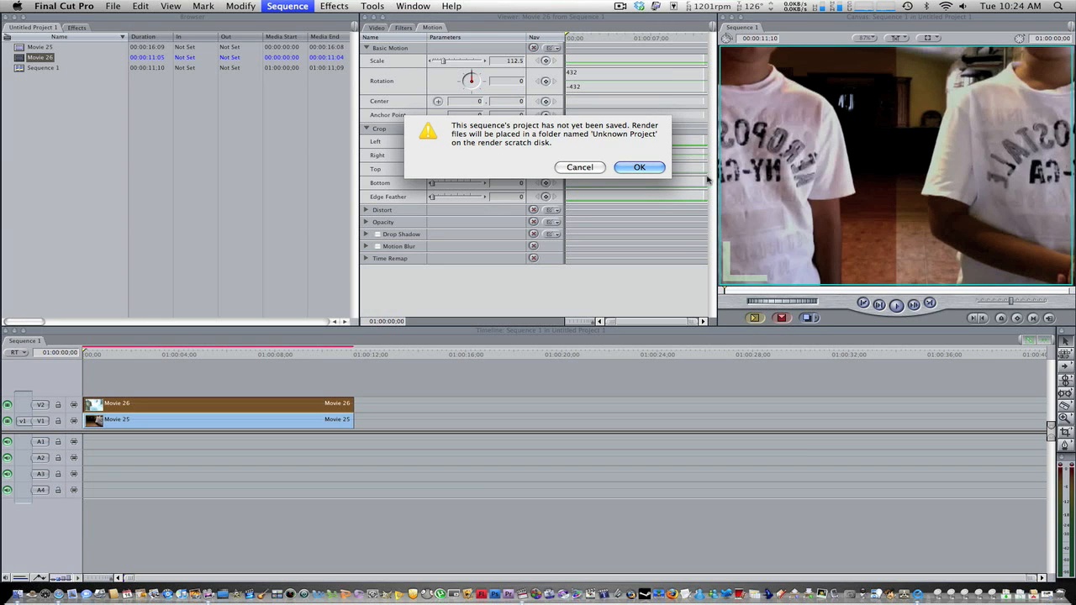
pyautogui.click(650, 174)
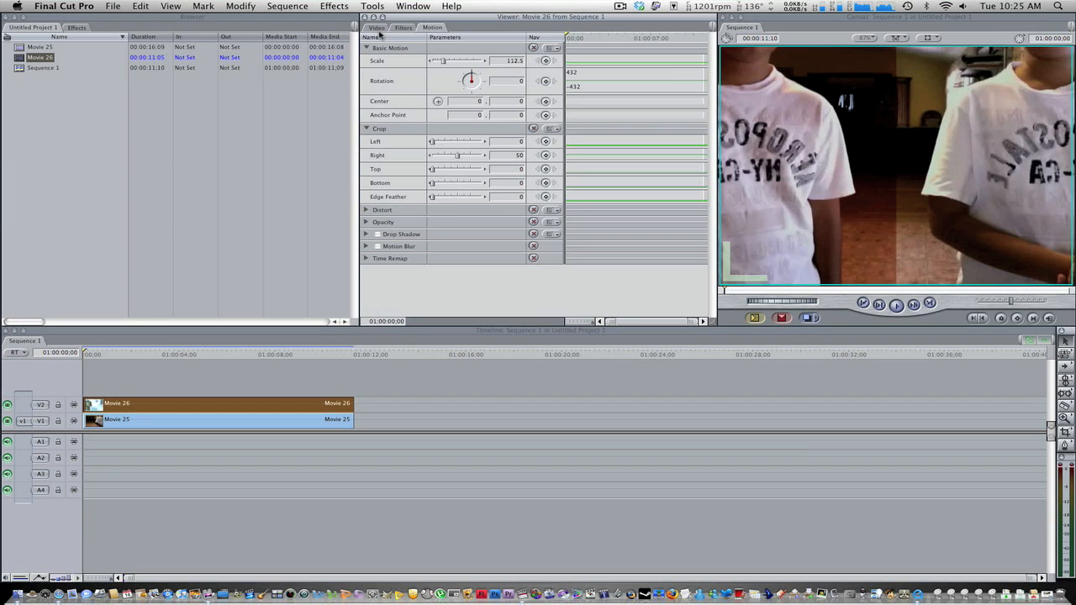
pyautogui.click(376, 28)
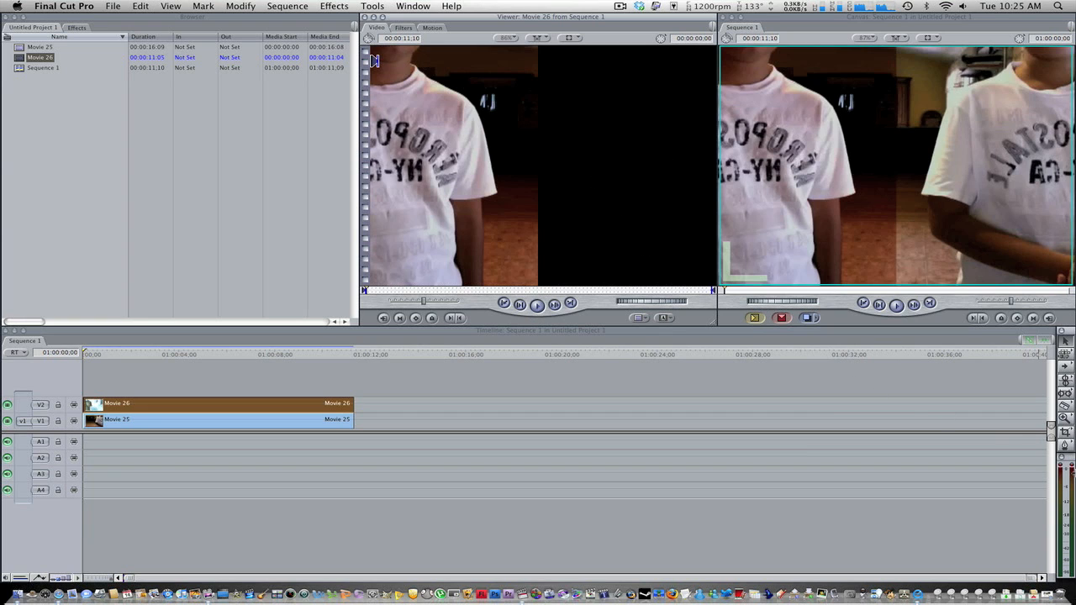
pyautogui.press('space')
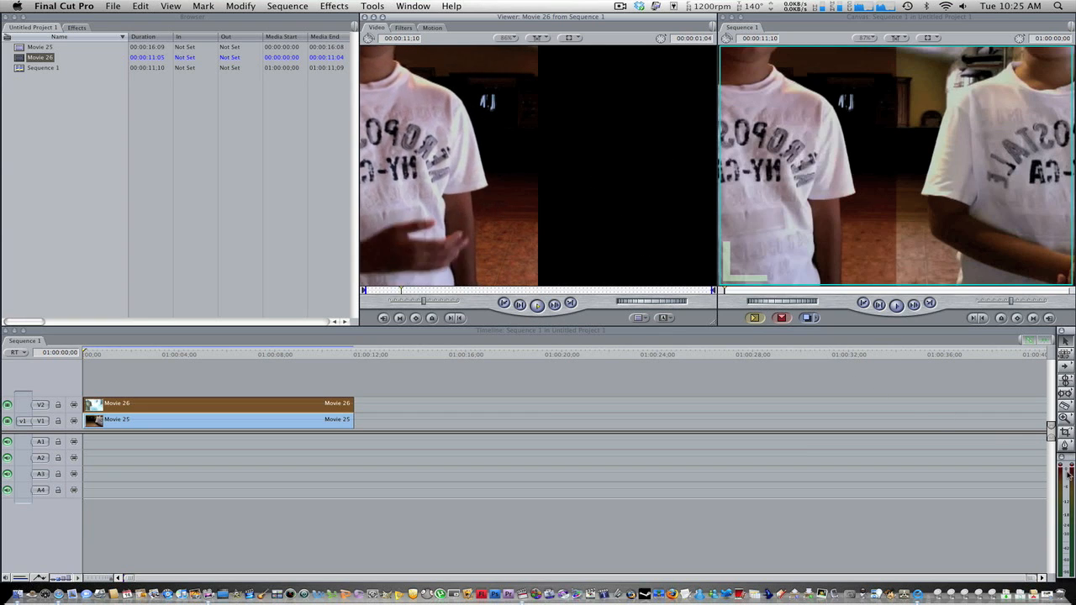
# Stop the Viewer playback and play the combined sequence from its start to check the split-screen result.
pyautogui.press('space')
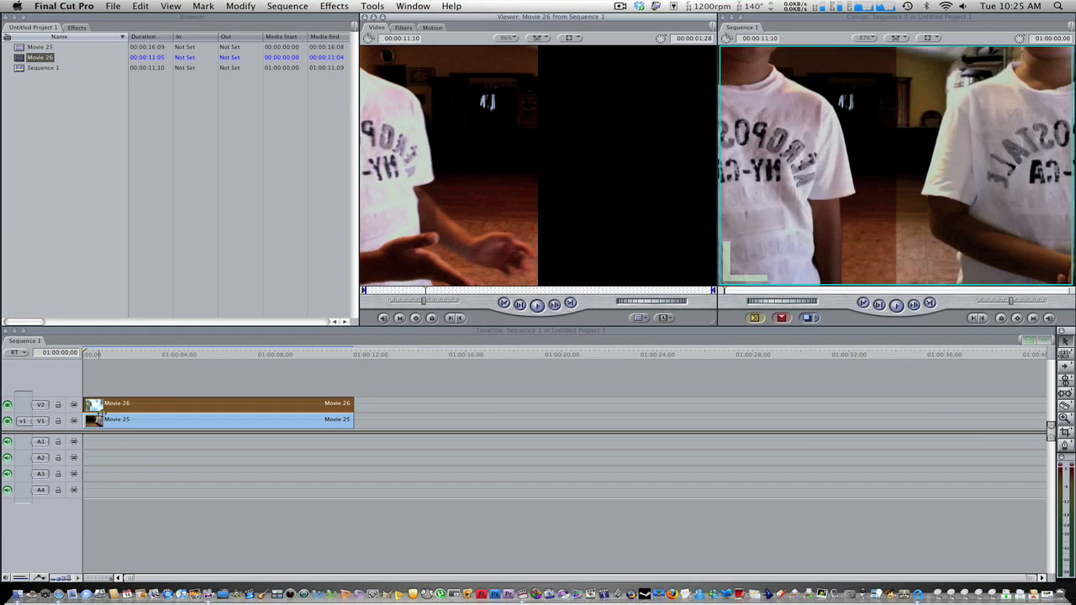
pyautogui.click(144, 432)
pyautogui.press('super+a')
pyautogui.press('space')
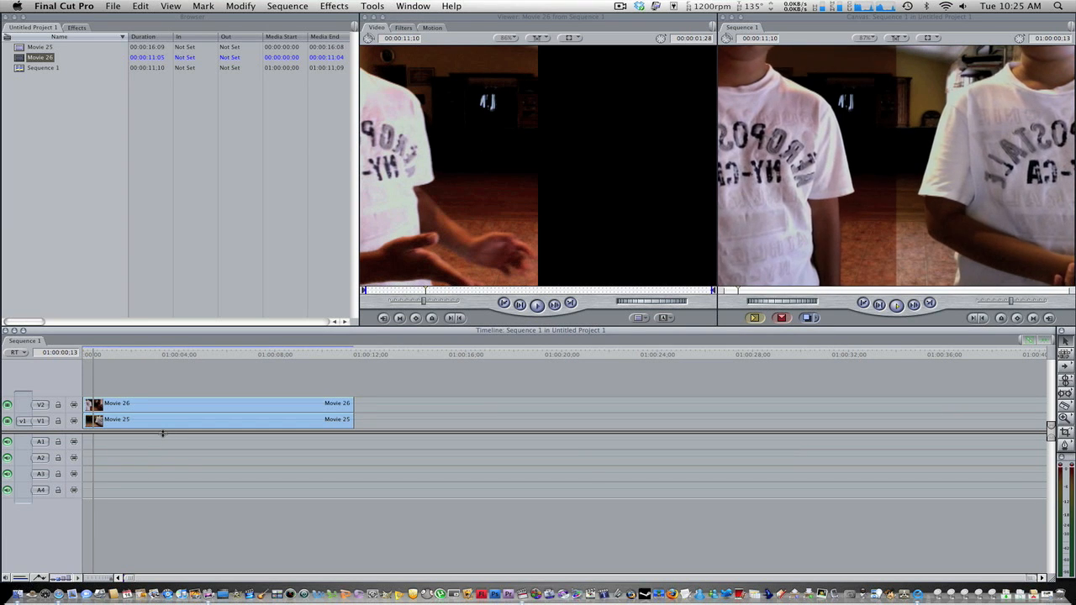
pyautogui.click(120, 410)
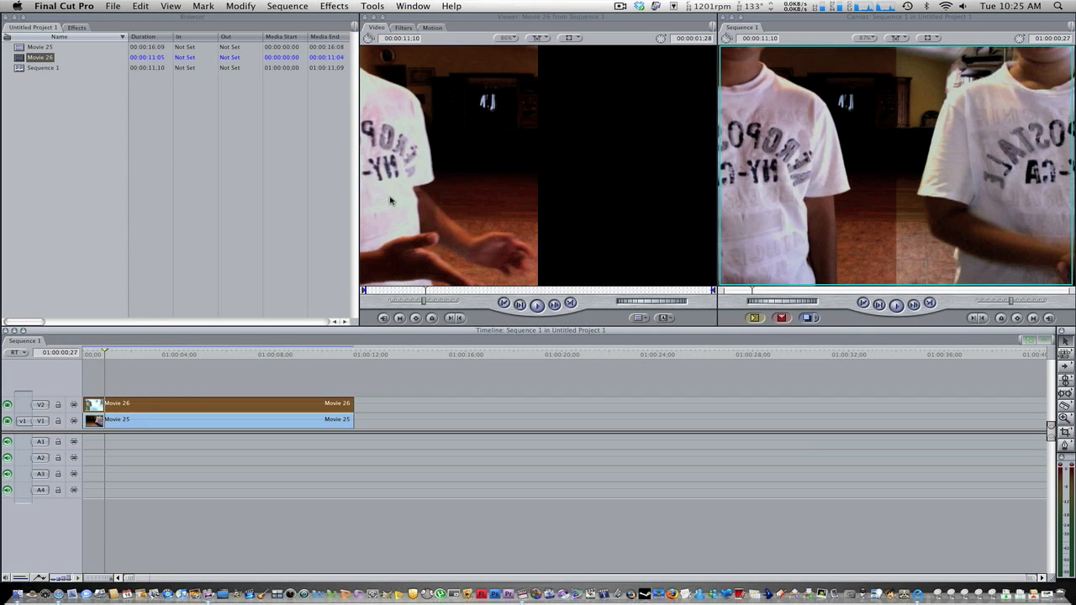
pyautogui.click(479, 377)
pyautogui.moveTo(104, 351); pyautogui.dragTo(70, 354)
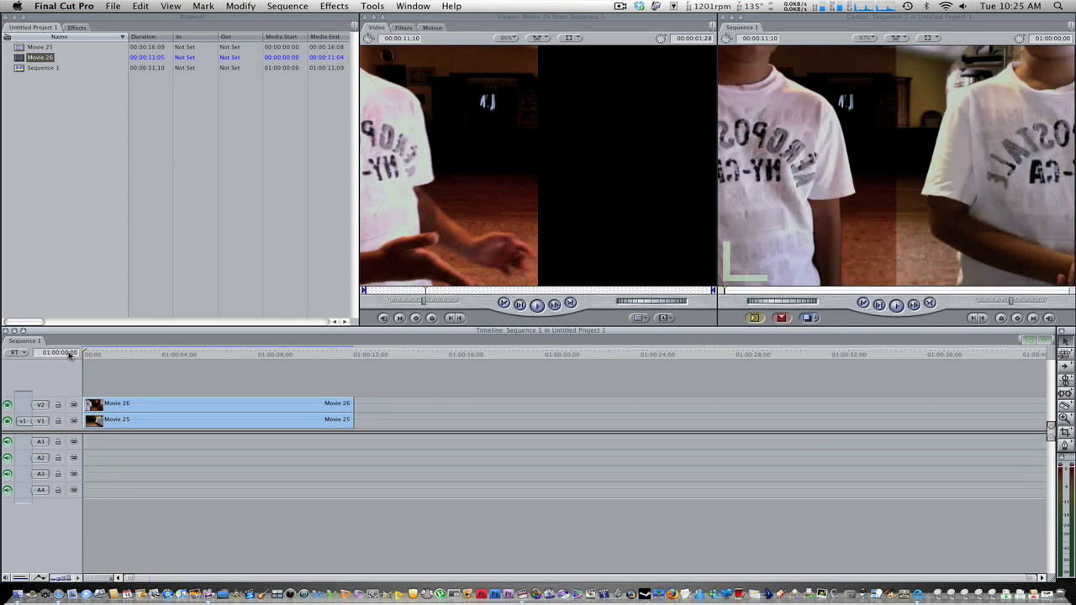
pyautogui.press('space')
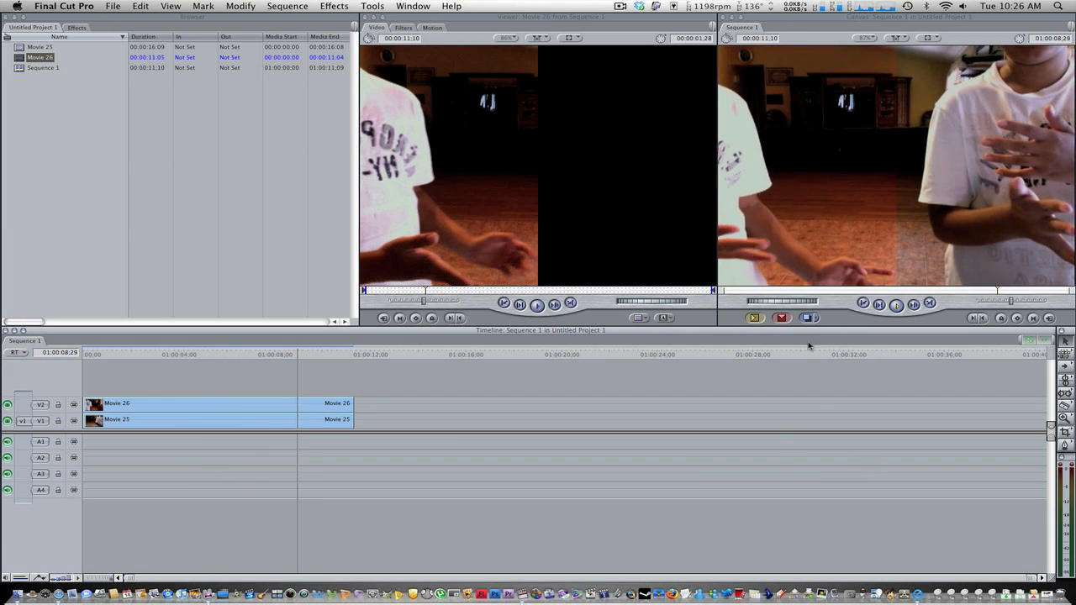
pyautogui.press('space')
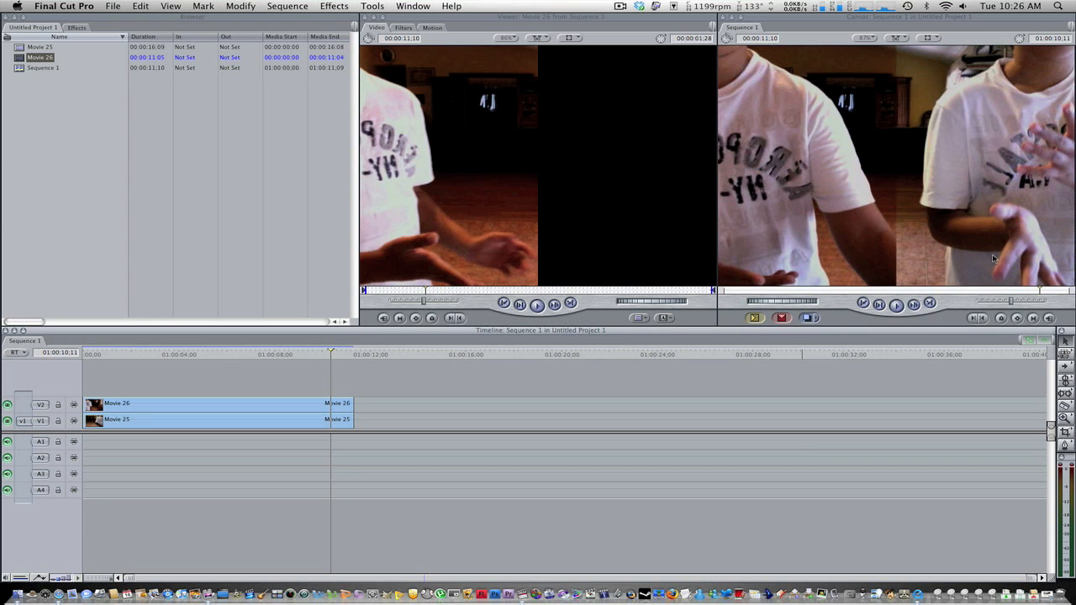
# Apply the QuickTime Brightness and Contrast video filter to Movie 26.
pyautogui.click(334, 6)
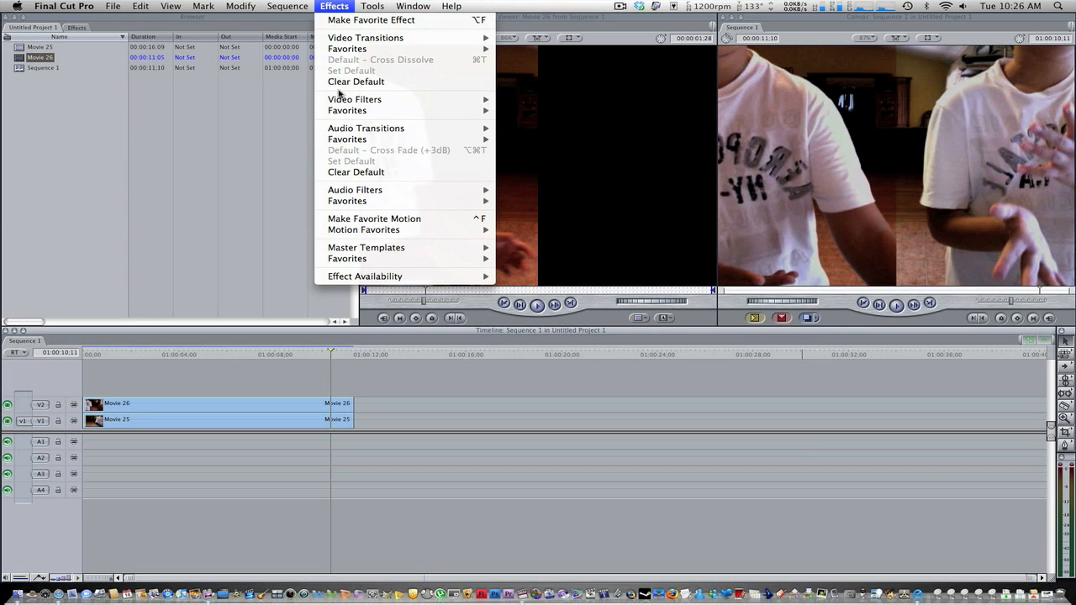
pyautogui.moveTo(392, 100)
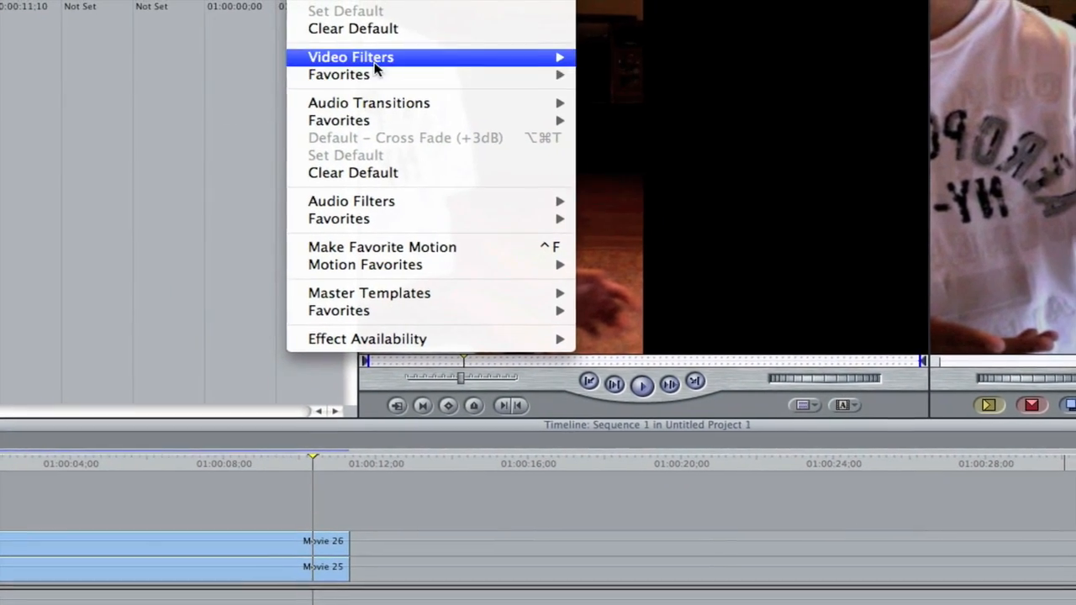
pyautogui.moveTo(376, 67)
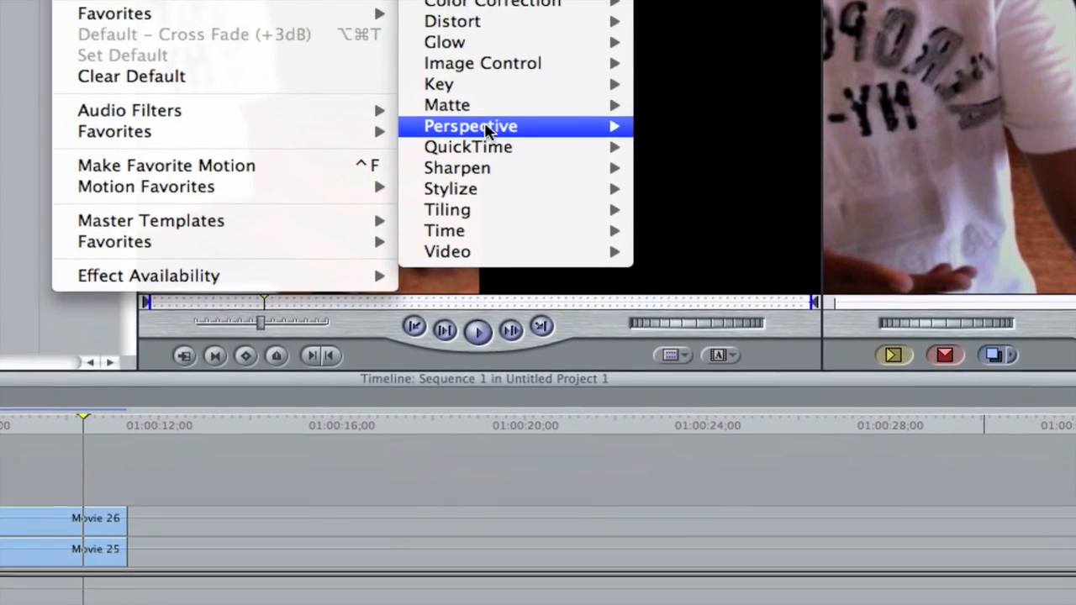
pyautogui.moveTo(538, 243)
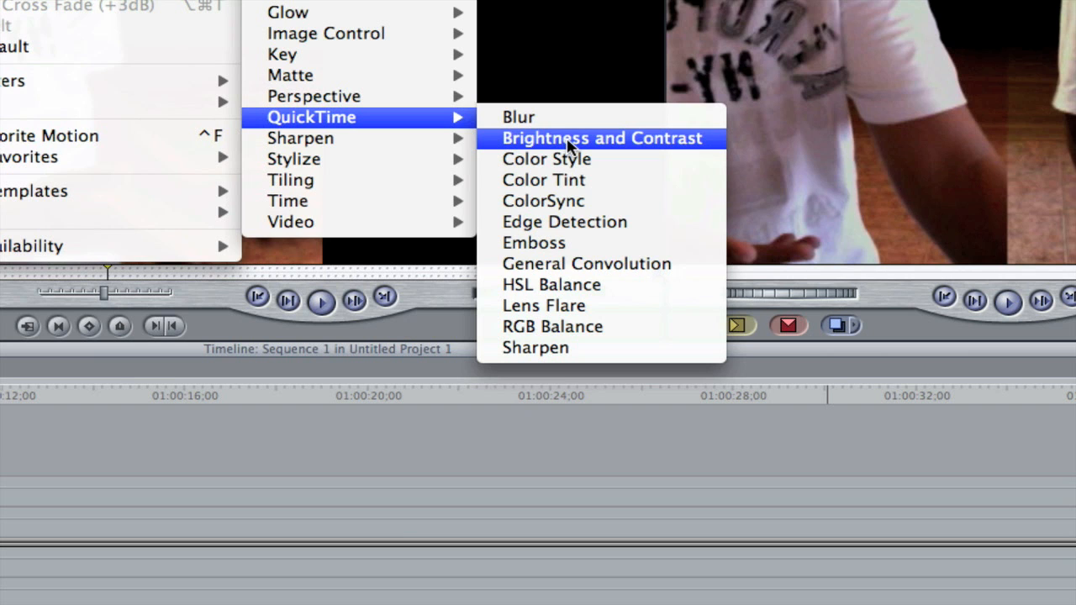
pyautogui.click(568, 140)
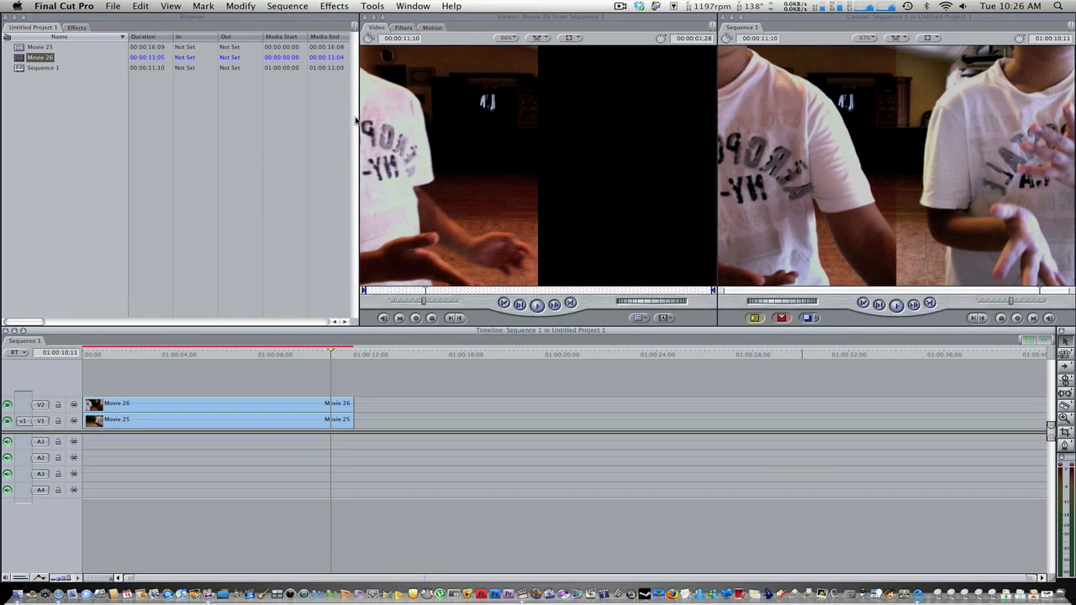
# With the playhead at the sequence start, set Movie 26's filter to Brightness 18 and Contrast 28.
pyautogui.click(404, 28)
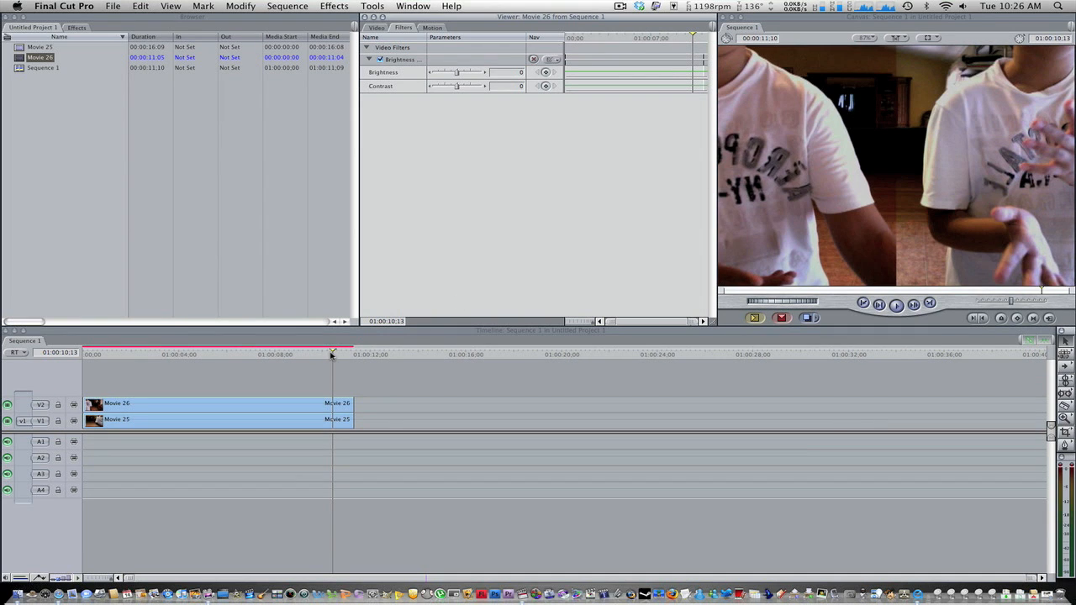
pyautogui.moveTo(331, 354); pyautogui.dragTo(23, 379)
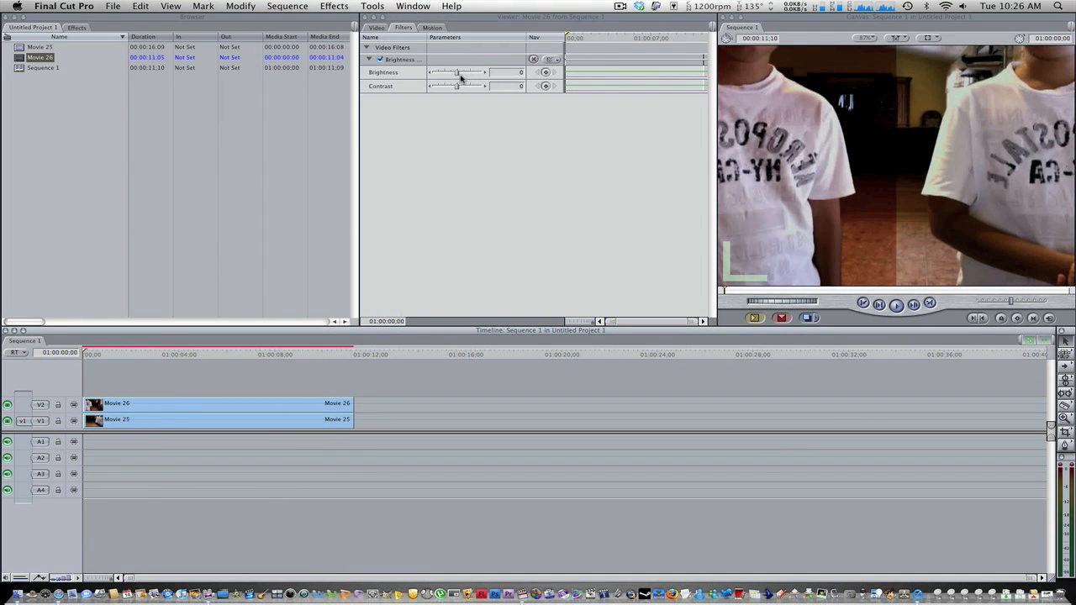
pyautogui.moveTo(457, 74); pyautogui.dragTo(459, 75)
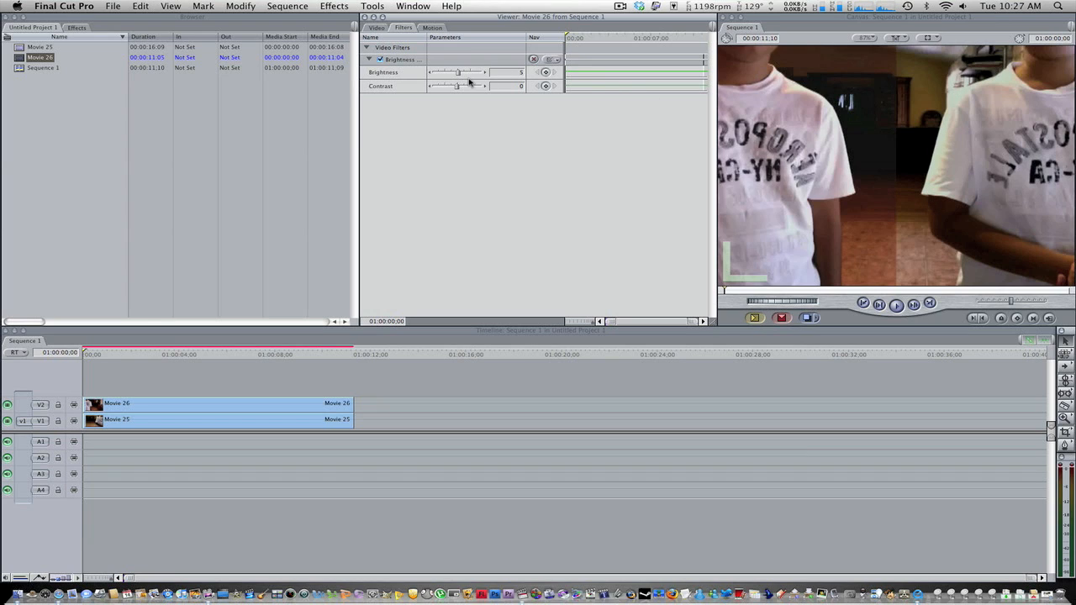
pyautogui.moveTo(458, 74); pyautogui.dragTo(463, 89)
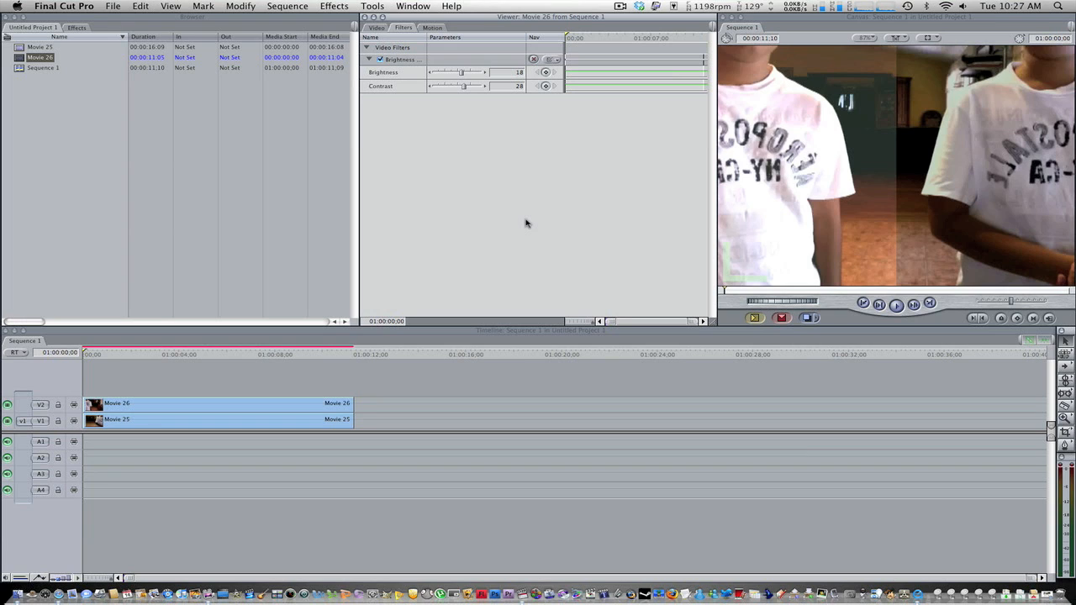
pyautogui.click(620, 6)
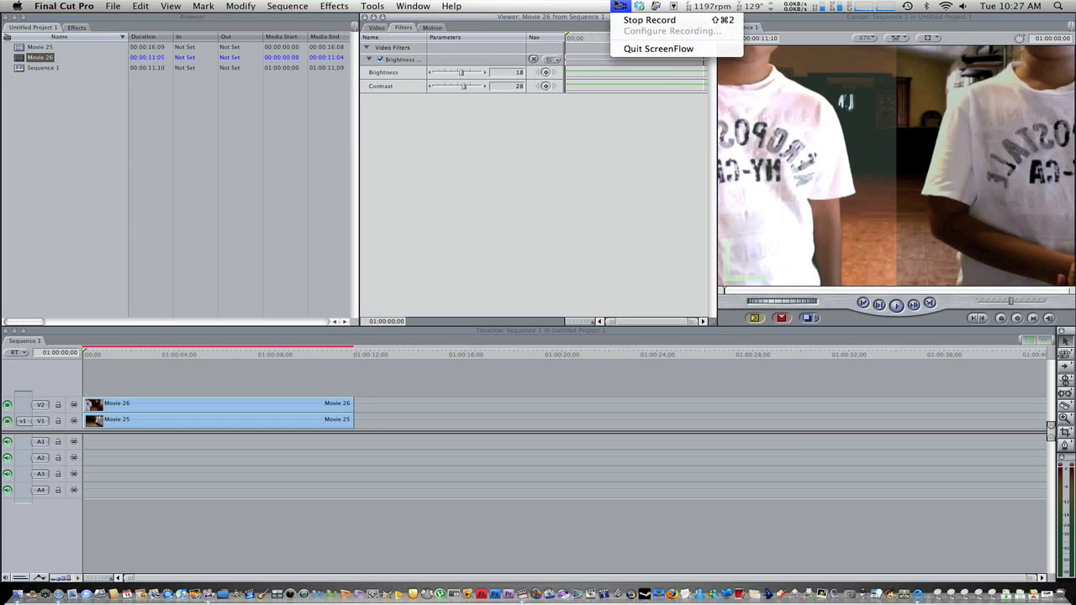